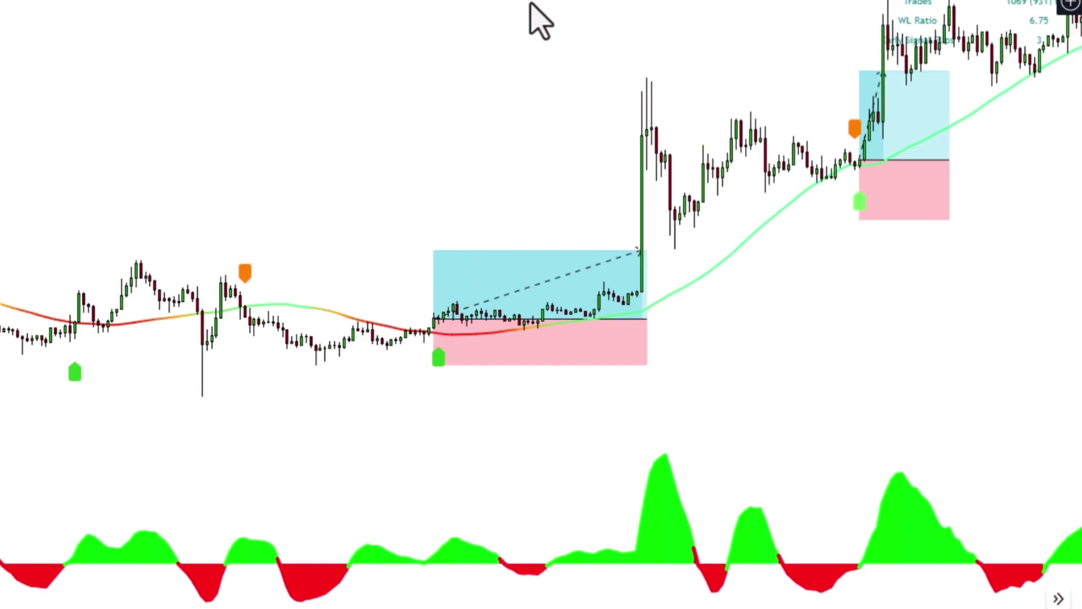
Examine the buy and sell signals and marked trades against the histogram across successive sections of the price chart.
left_click_drag(675, 5, 135, 6)
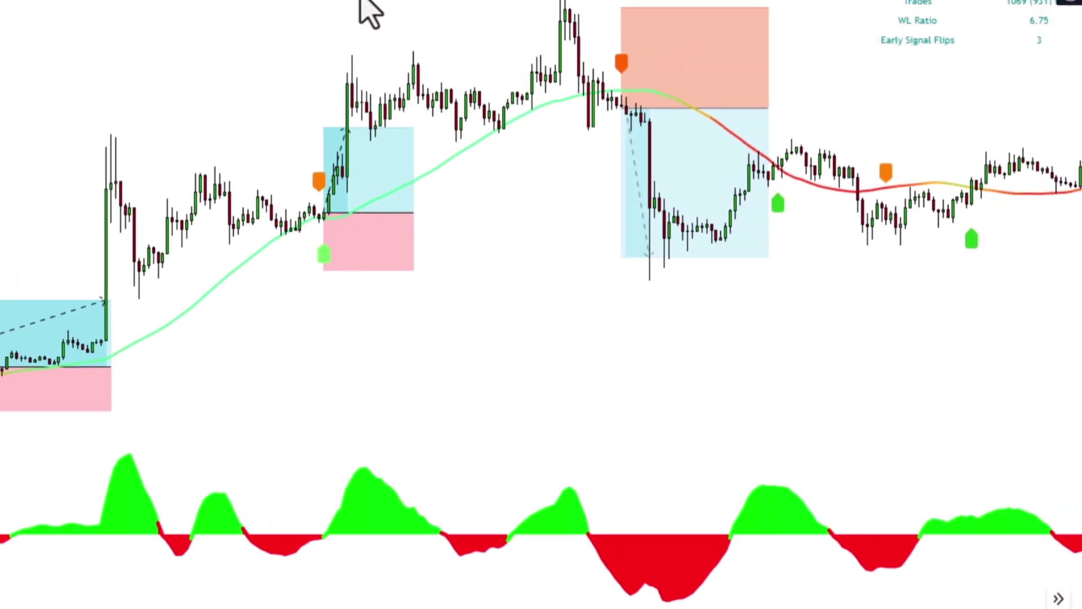
left_click_drag(445, 11, 9, 17)
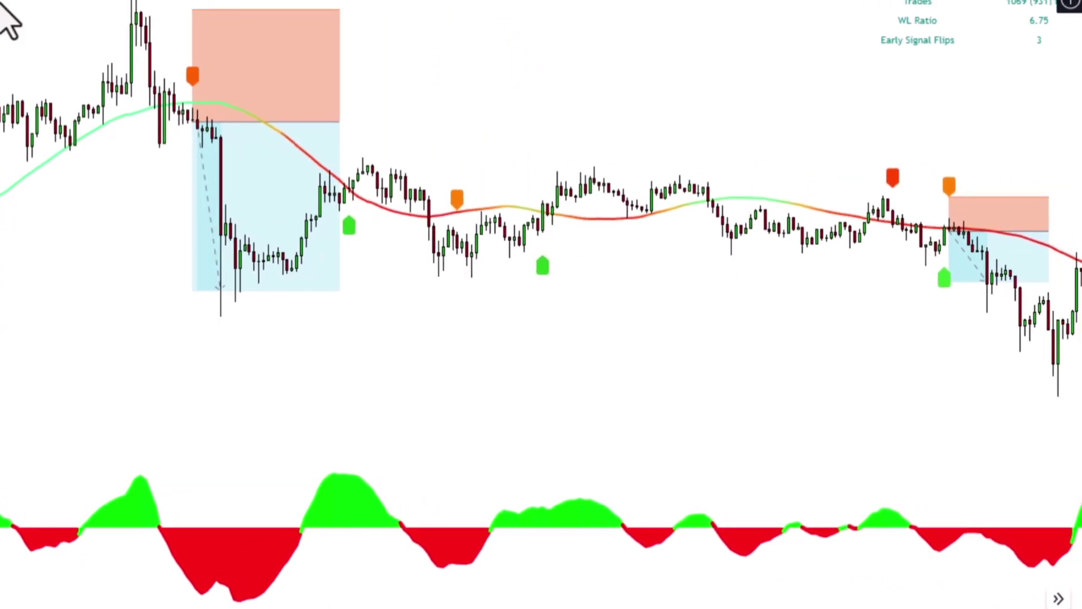
left_click_drag(589, 4, 163, 4)
left_click_drag(667, 9, 309, 6)
left_click_drag(660, 1, 304, 1)
left_click_drag(713, 4, 345, 7)
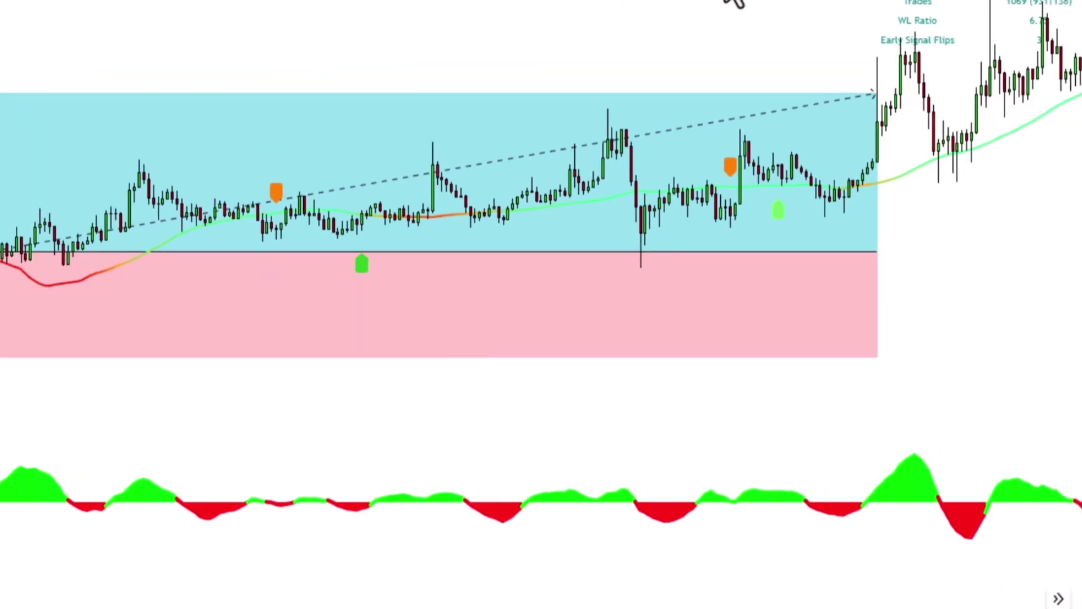
left_click_drag(733, 2, 314, 1)
left_click_drag(654, 3, 234, 29)
left_click_drag(675, 4, 283, 12)
left_click_drag(570, 7, 261, 25)
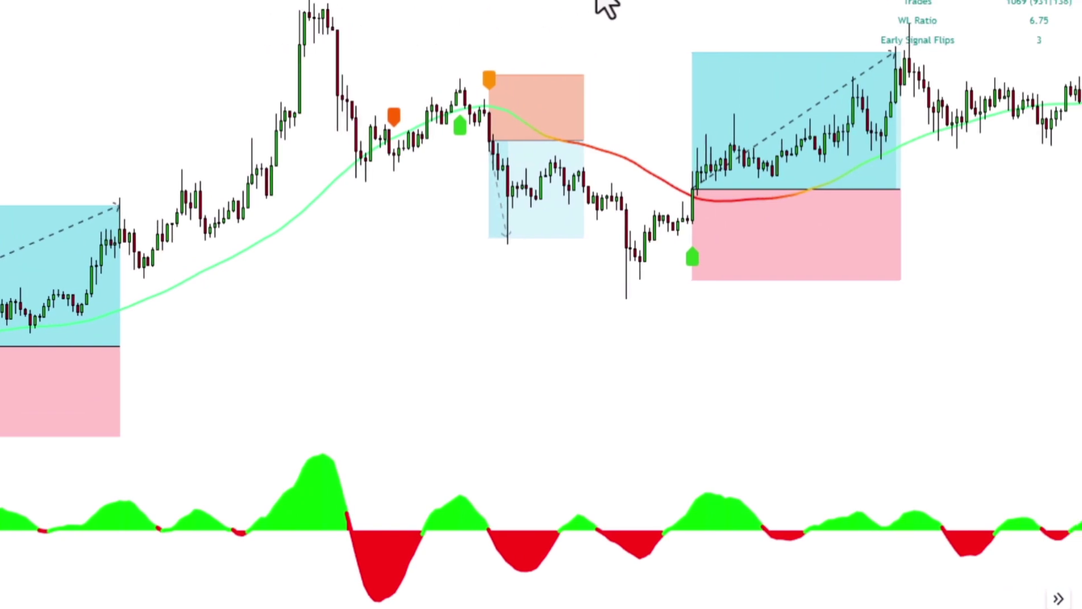
left_click_drag(604, 5, 327, 6)
left_click_drag(685, 3, 495, 2)
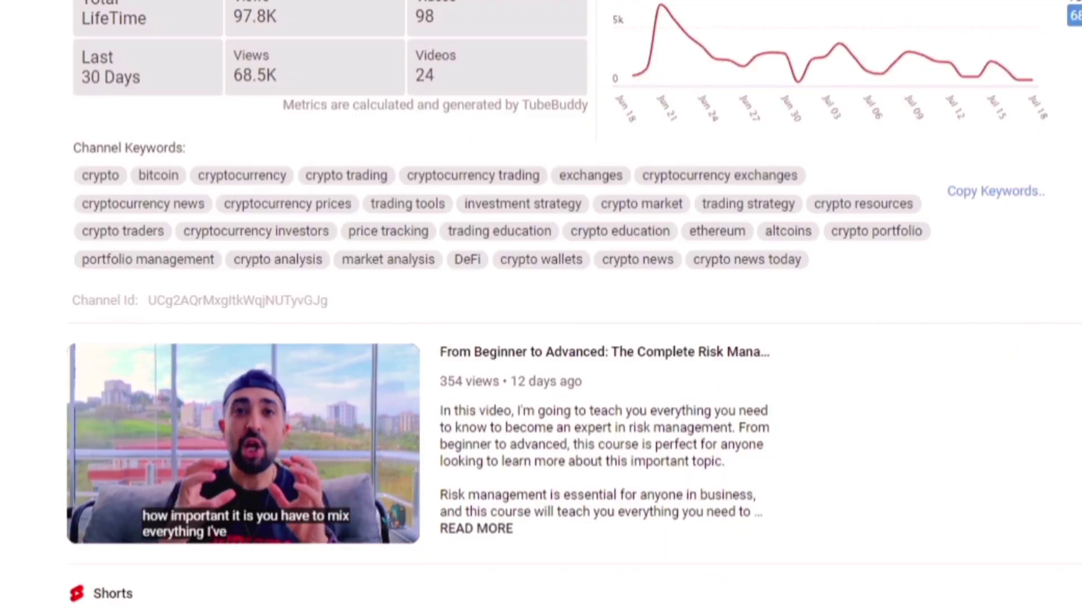
Switch to the INCOME NOMAD YouTube channel, open its membership offer and expand the Silver Membership perk details.
scroll(617, 367, "down", 5)
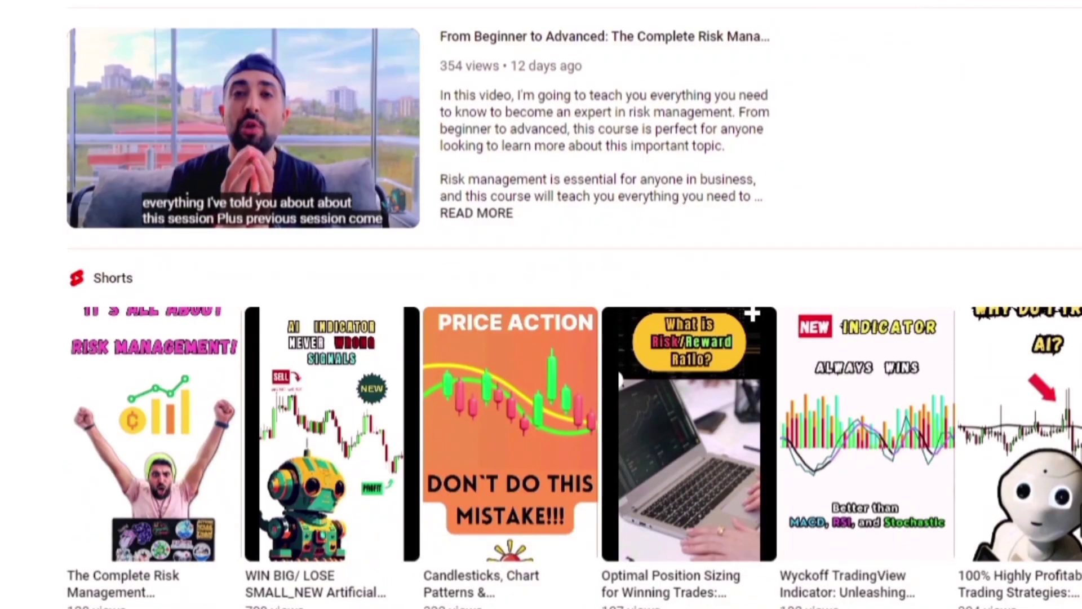
scroll(618, 376, "up", 10)
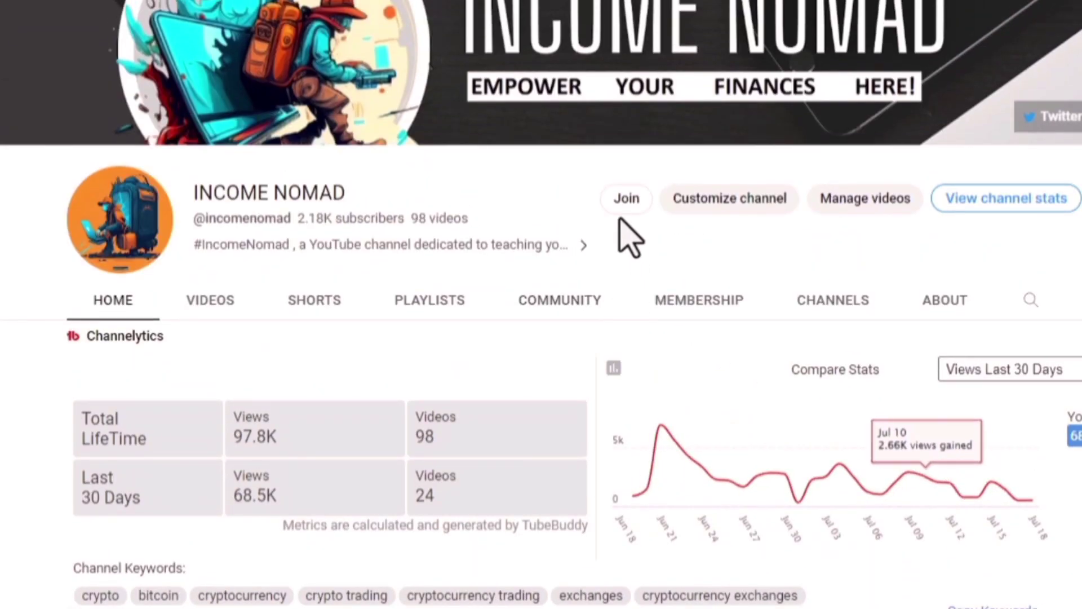
left_click(624, 204)
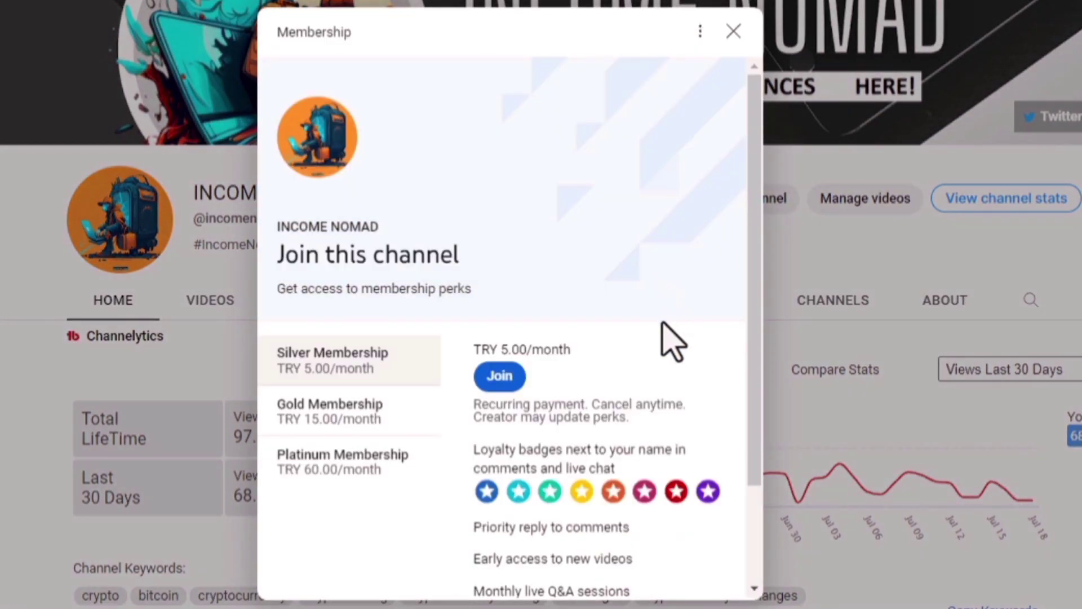
scroll(671, 366, "down", 2)
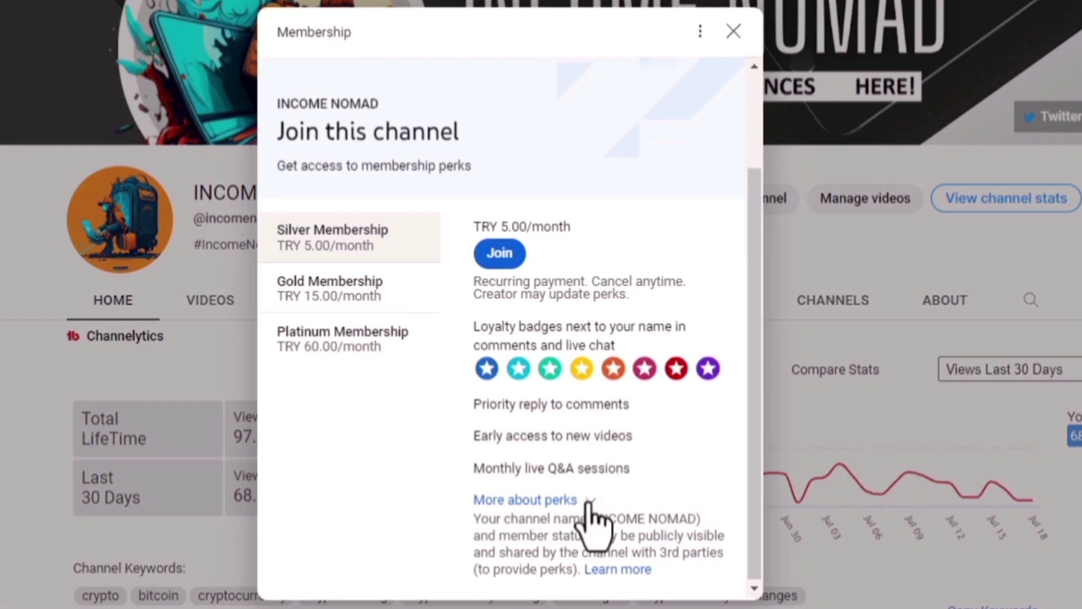
left_click(589, 499)
scroll(608, 501, "down", 1)
Show the Gold Membership level and expand its perk details.
left_click(332, 258)
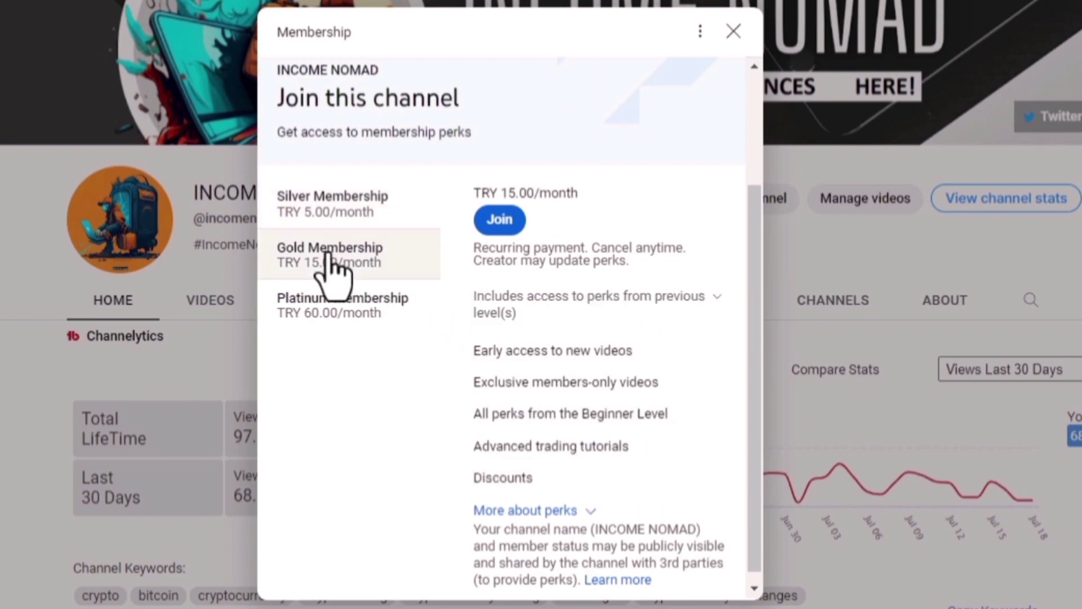
scroll(508, 349, "down", 1)
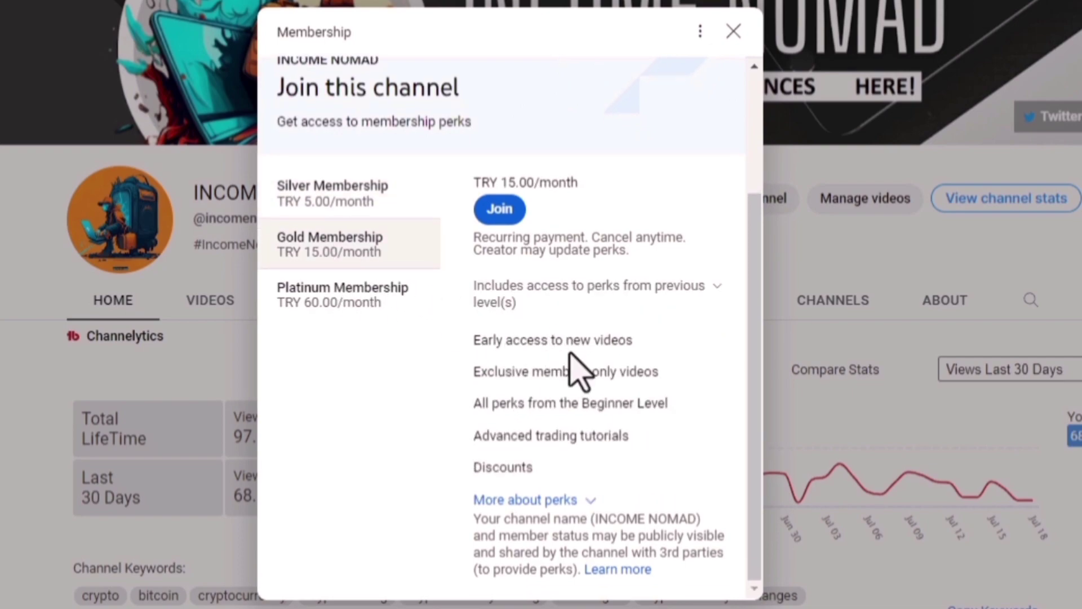
left_click(589, 501)
scroll(515, 464, "down", 1)
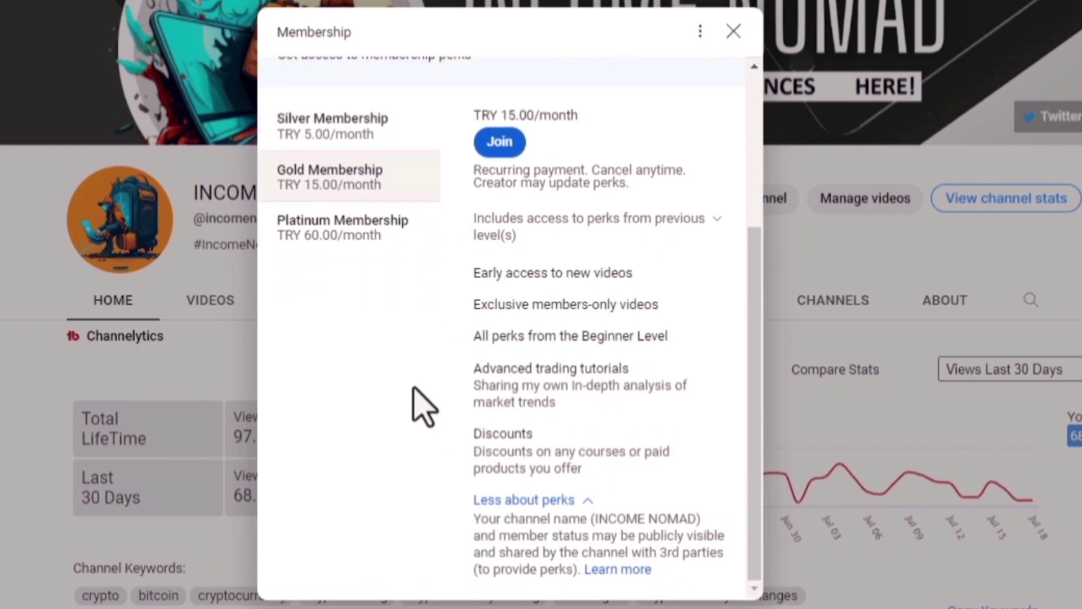
Show the Platinum Membership level and read through its expanded perk details.
left_click(326, 239)
left_click(589, 501)
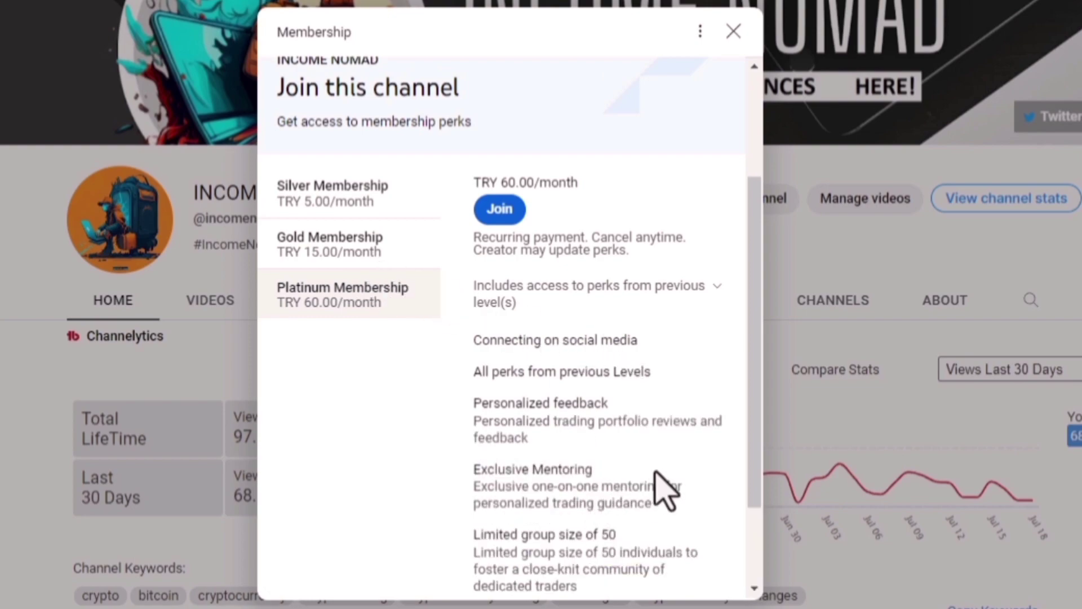
scroll(699, 480, "down", 2)
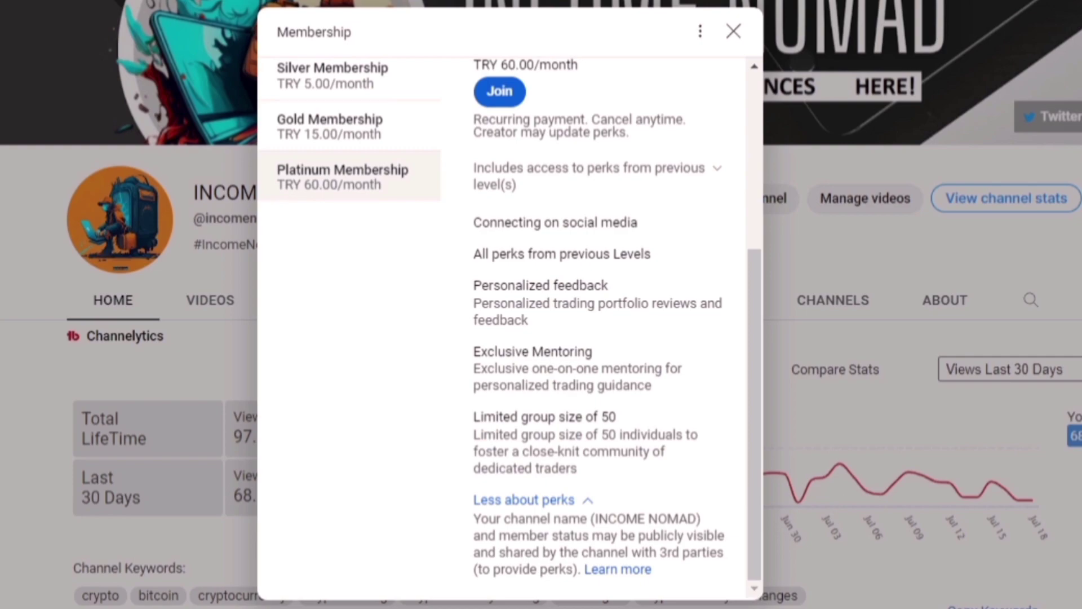
scroll(679, 515, "up", 5)
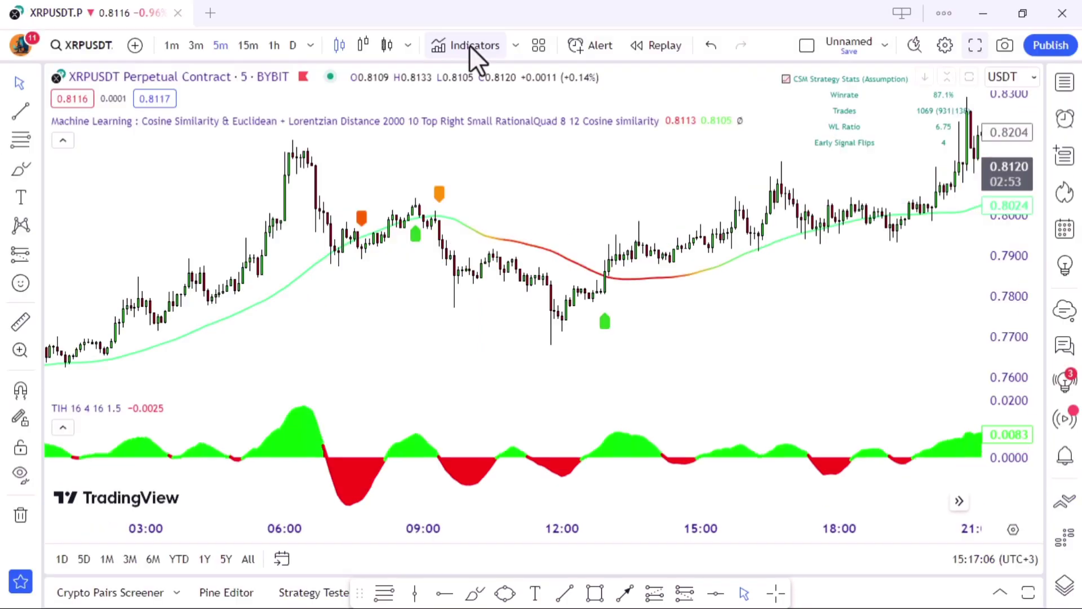
Switch to TradingView and search the indicator library for "machine" and "tih".
left_click(473, 51)
type("machine")
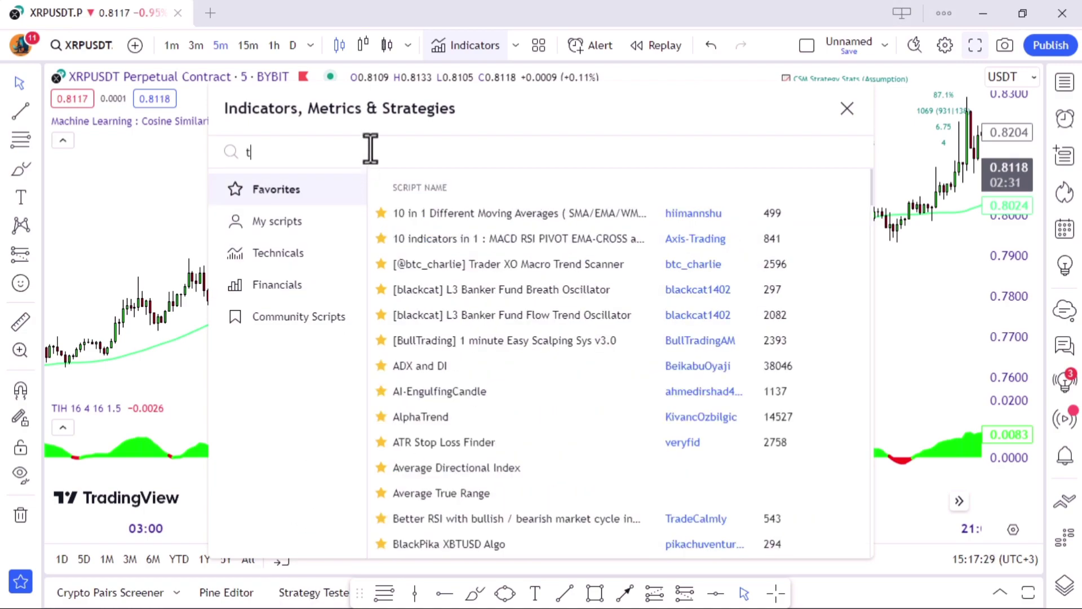
type("ih")
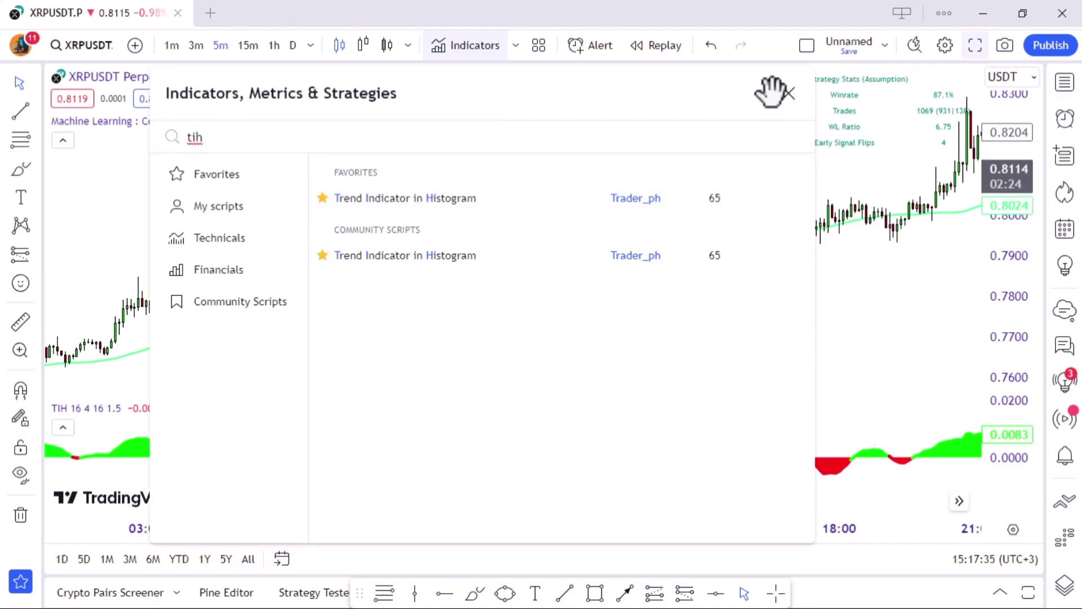
key("Escape")
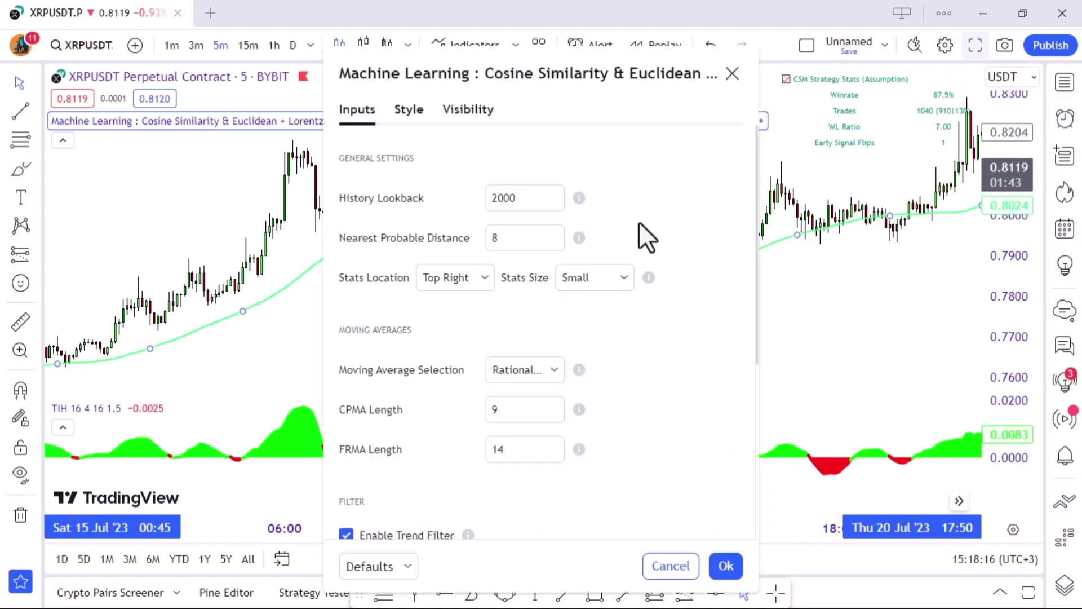
Set the Machine Learning: Cosine Similarity indicator's Nearest Probable Distance to 10, CPMA Length to 8 and FRMA Length to 12.
left_click(555, 234)
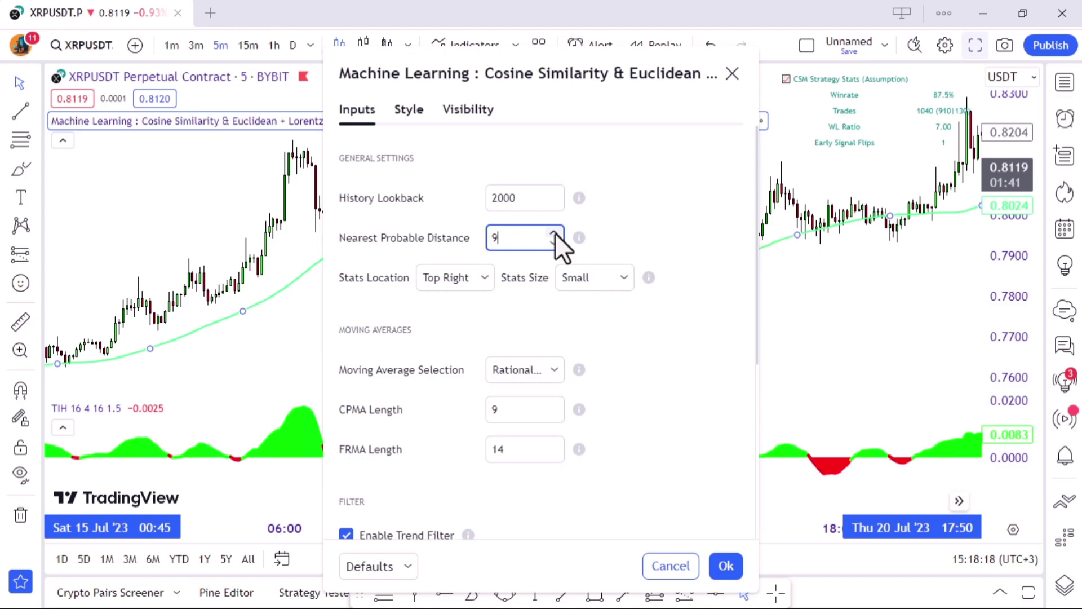
left_click(554, 233)
left_click(511, 416)
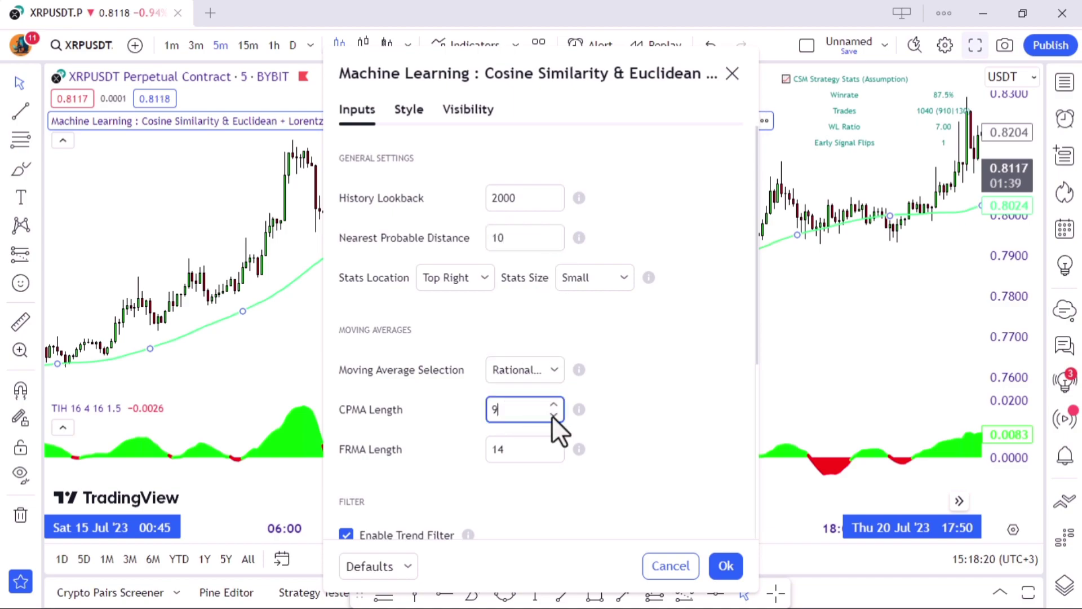
left_click(554, 416)
left_click(525, 451)
left_click(554, 454)
left_click(554, 454)
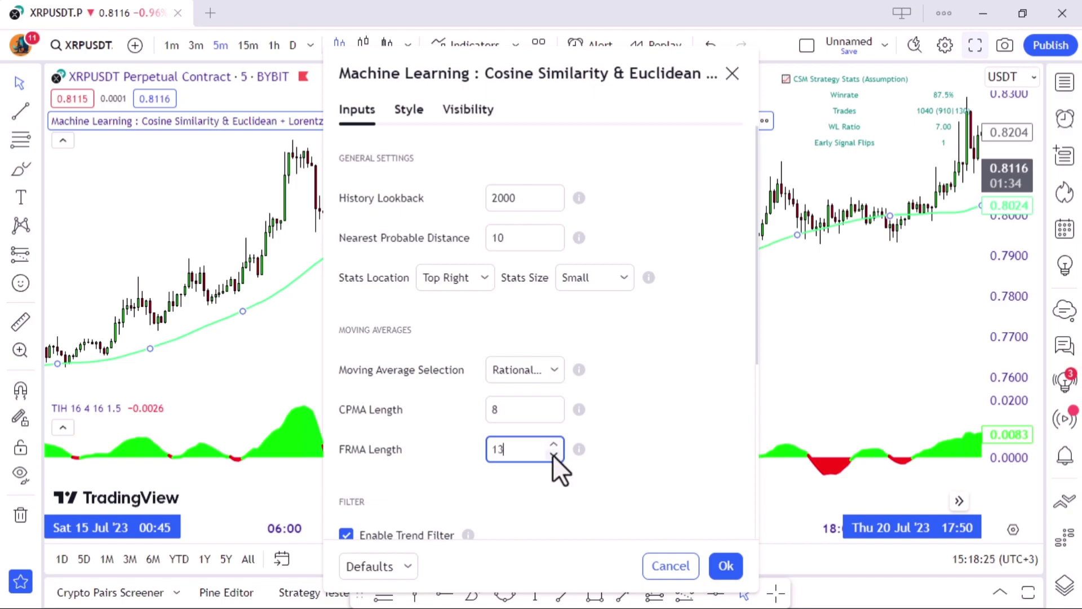
left_click(721, 565)
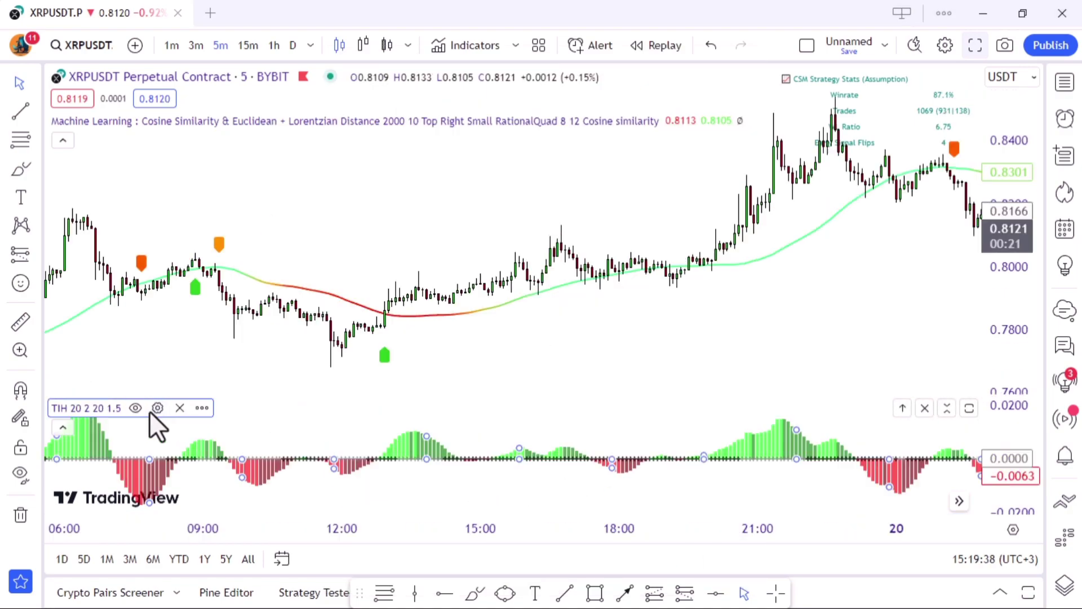
Set the TIH indicator's BB Length to 16, BB MultFactor to 4 and KC Length to 16.
left_click(157, 408)
left_click(522, 260)
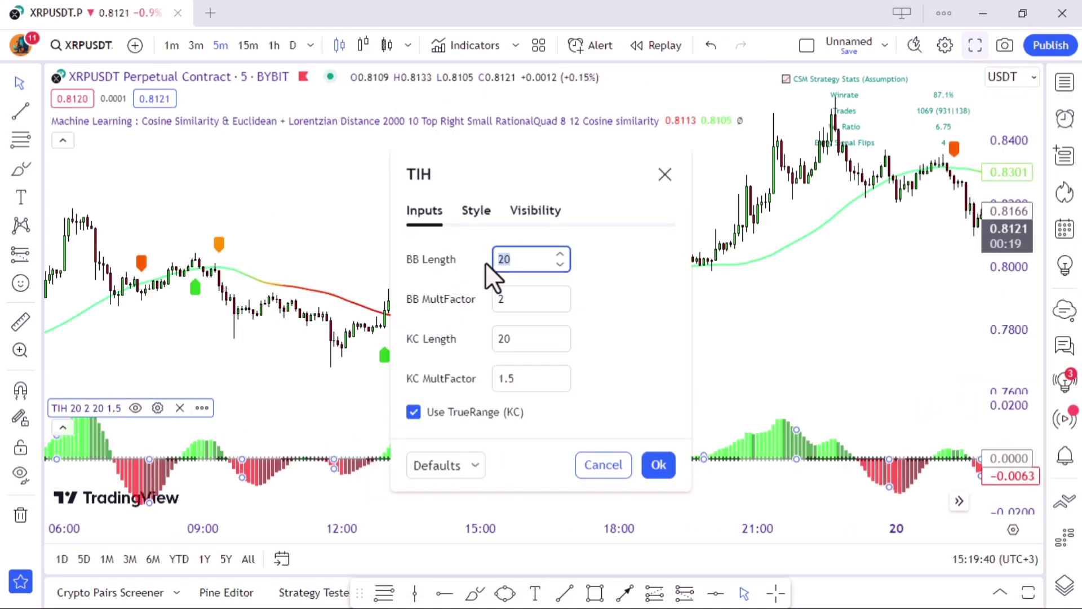
type("16")
left_click(515, 301)
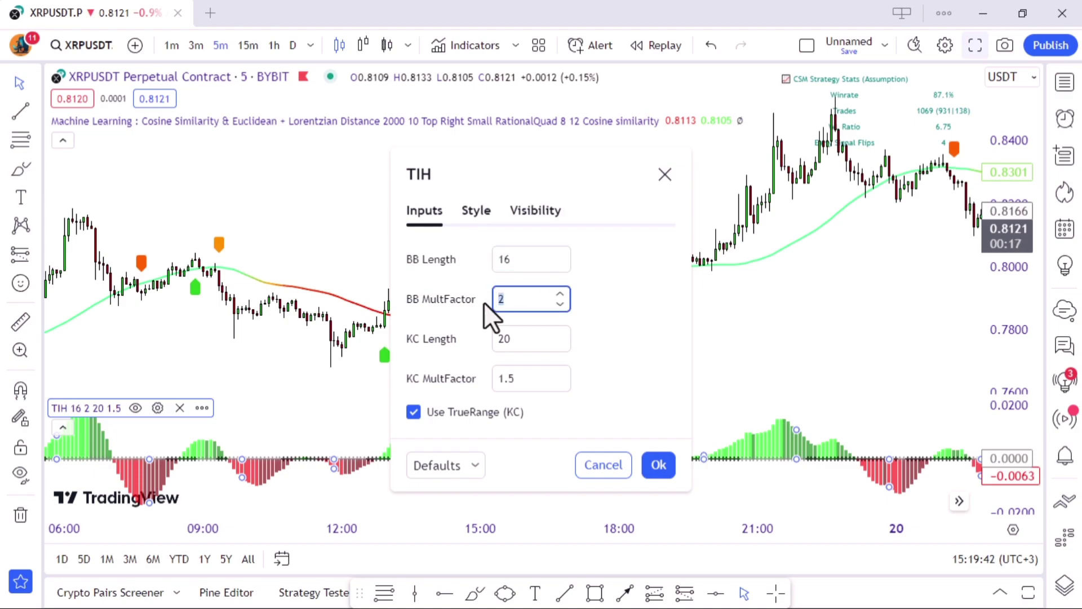
type("4")
left_click(509, 340)
type("16")
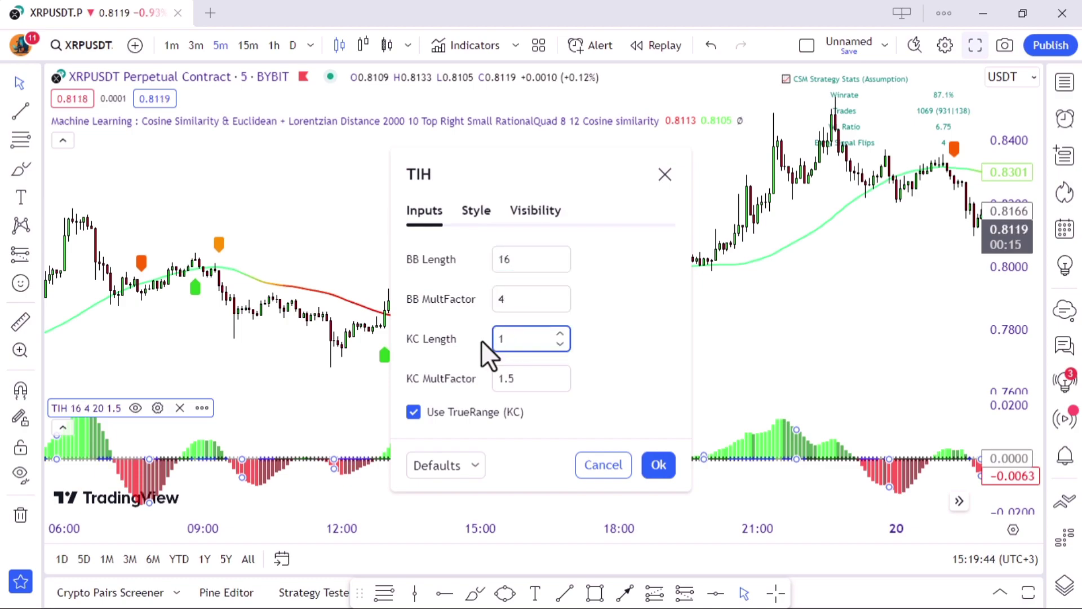
Hide the TIH indicator's second plot and turn off its labels on the price scale.
left_click(477, 211)
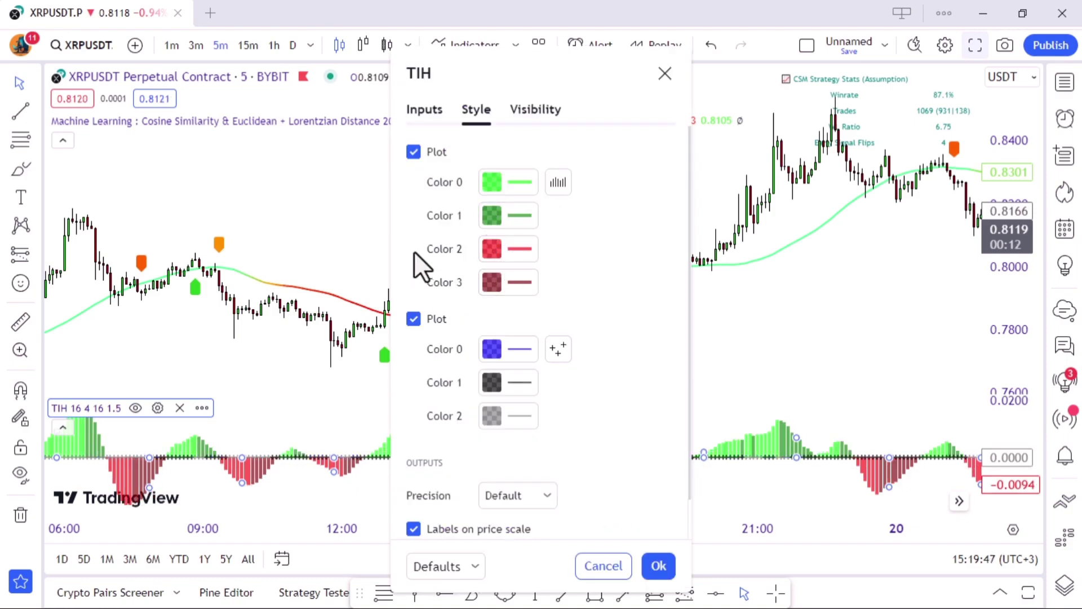
left_click(413, 319)
scroll(429, 395, "down", 1)
left_click(413, 487)
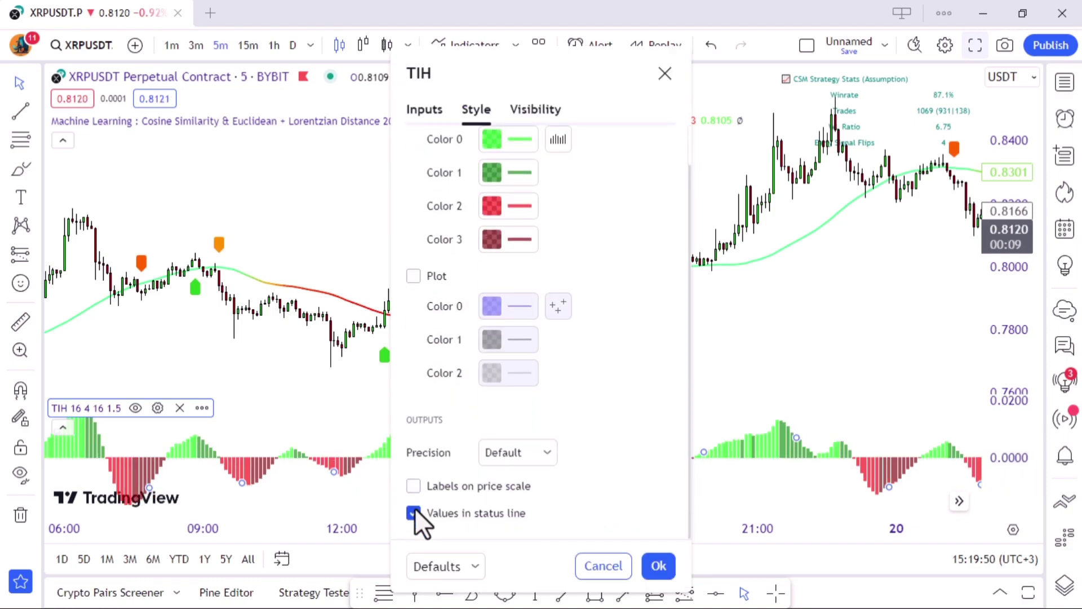
Display the first TIH plot as an area and make its Color 0 green fully opaque.
scroll(583, 290, "up", 1)
left_click(558, 183)
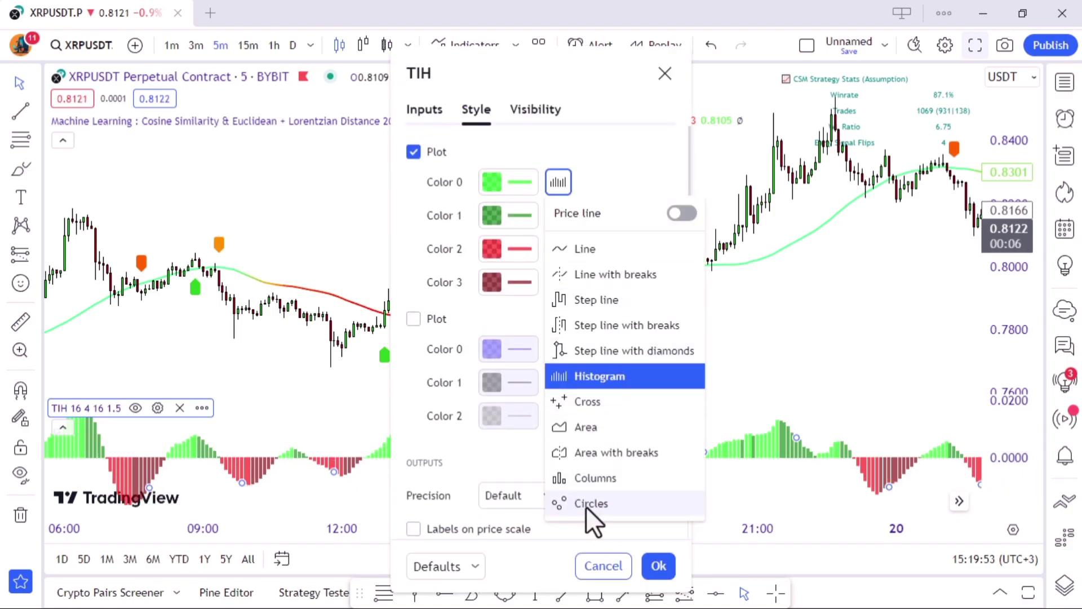
left_click(596, 427)
left_click(504, 179)
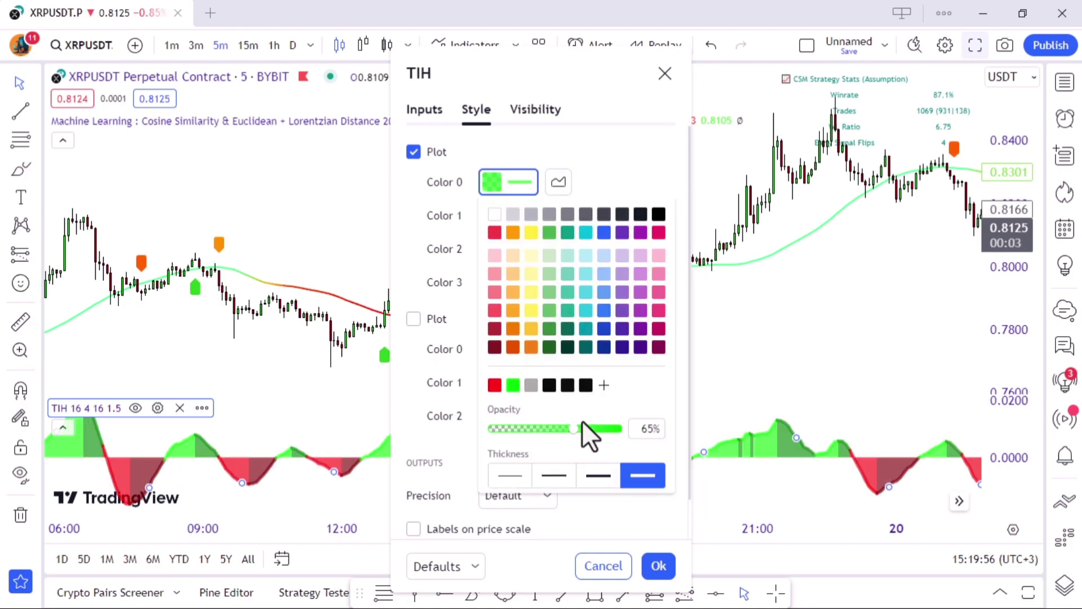
left_click_drag(582, 429, 638, 434)
left_click(607, 178)
Change the first TIH plot's Color 1 to fully opaque bright green and Color 2 to fully opaque red.
left_click(501, 216)
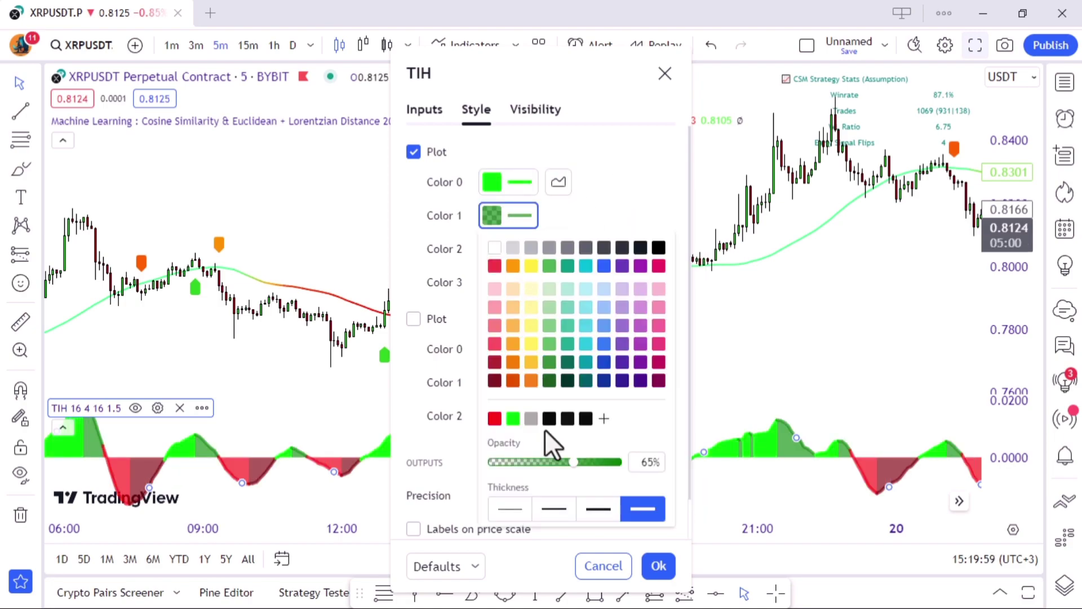
left_click_drag(573, 463, 625, 463)
left_click(520, 251)
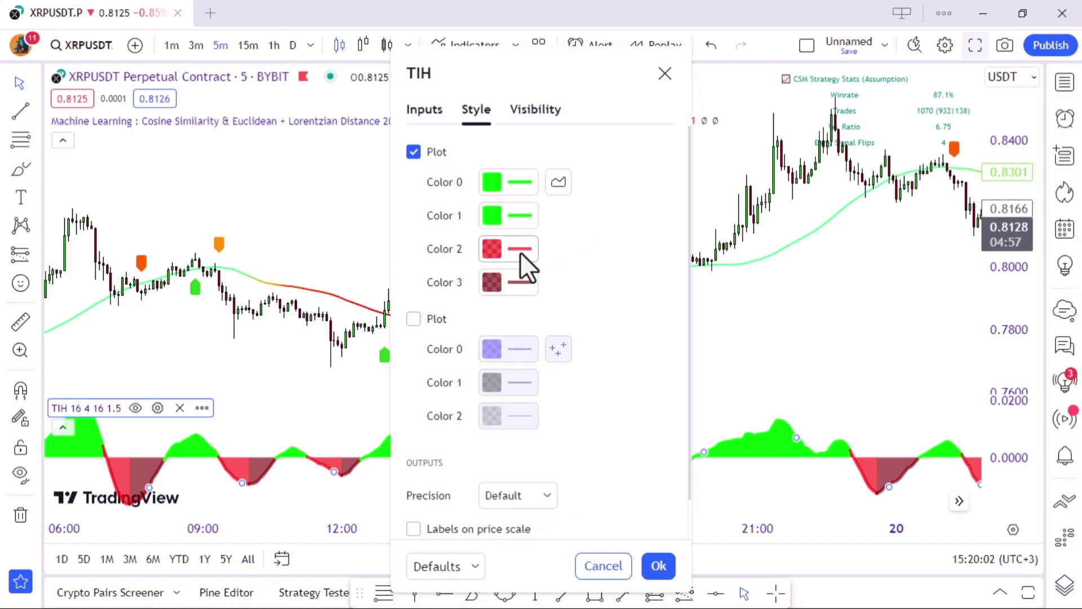
left_click(520, 252)
left_click(620, 496)
left_click(601, 243)
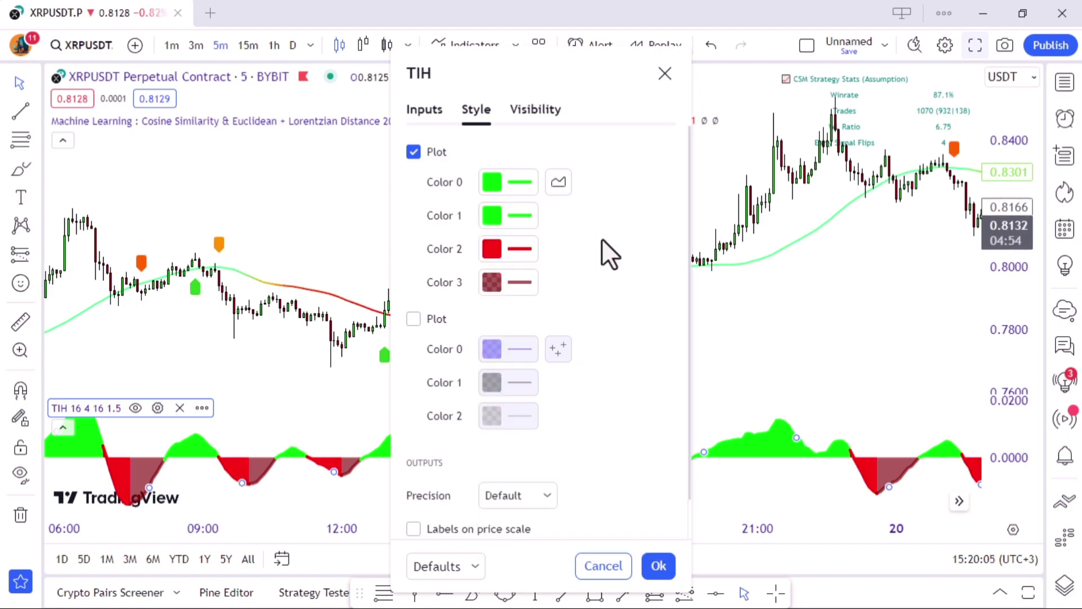
Set the first TIH plot's Color 3 to red at 100% opacity and apply the indicator settings.
left_click(508, 282)
left_click_drag(578, 529, 623, 529)
left_click(494, 485)
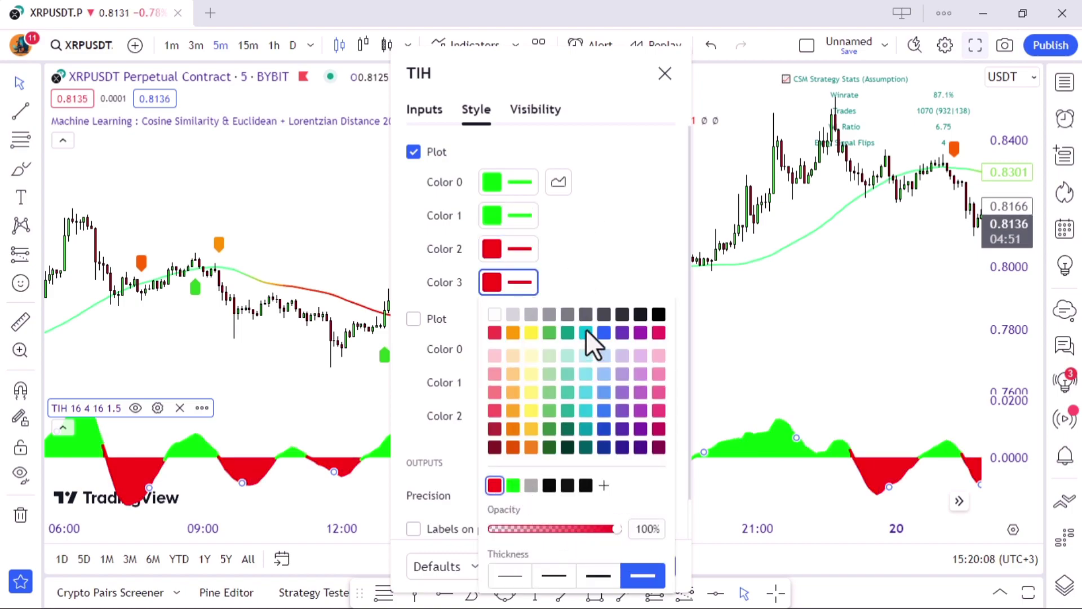
left_click(592, 290)
left_click(658, 565)
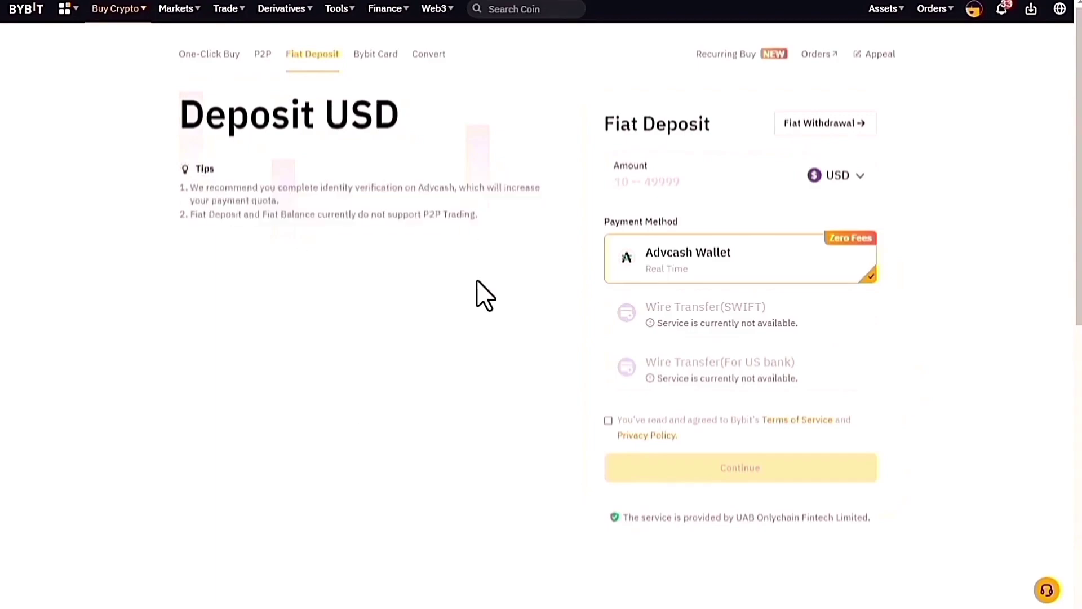
Open the One-Click Buy page on Bybit.
left_click(206, 57)
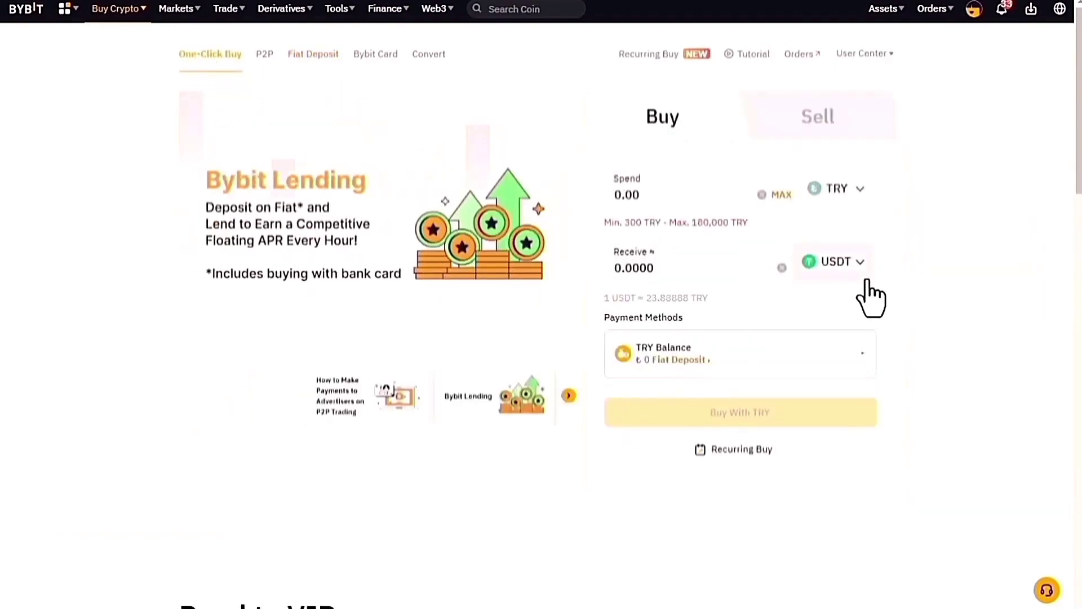
Review the available payment methods, enter 100 TRY as the amount to spend on USDT, and open the spend currency choices.
left_click(851, 374)
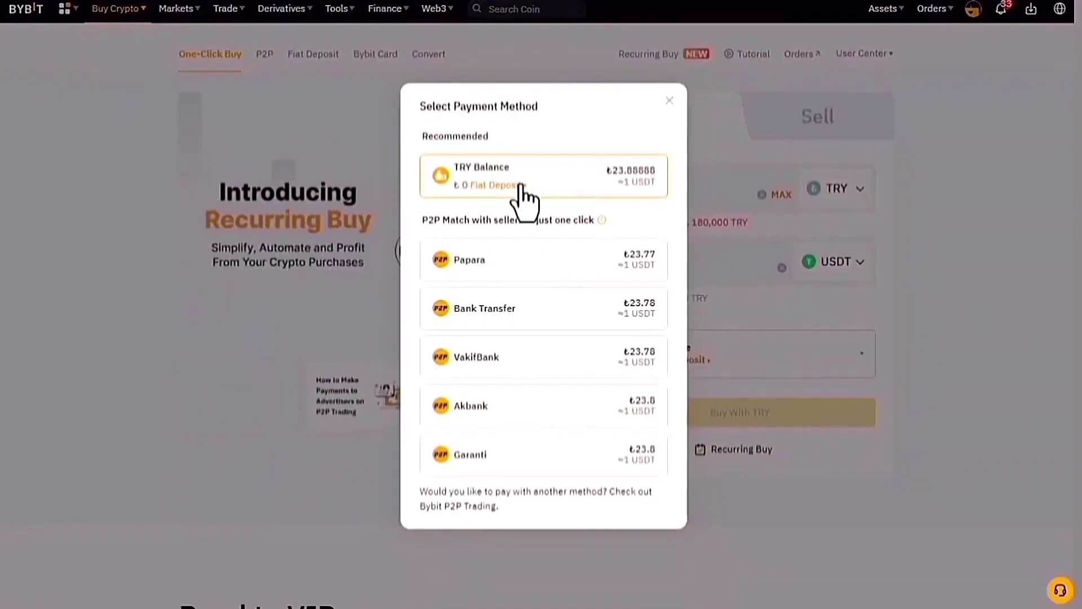
left_click(919, 248)
left_click(677, 189)
type("100")
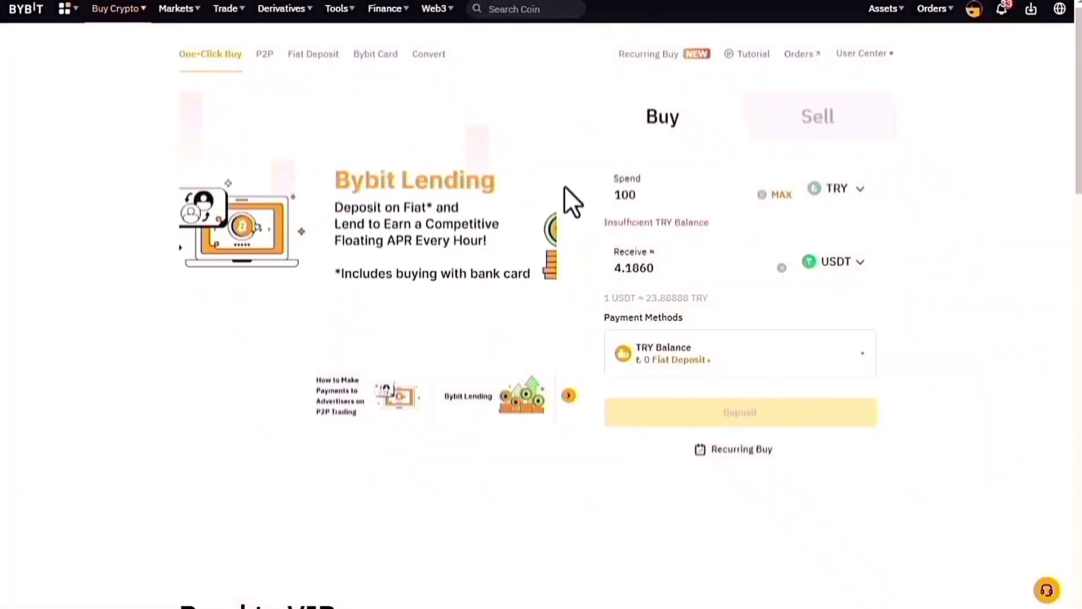
left_click(851, 188)
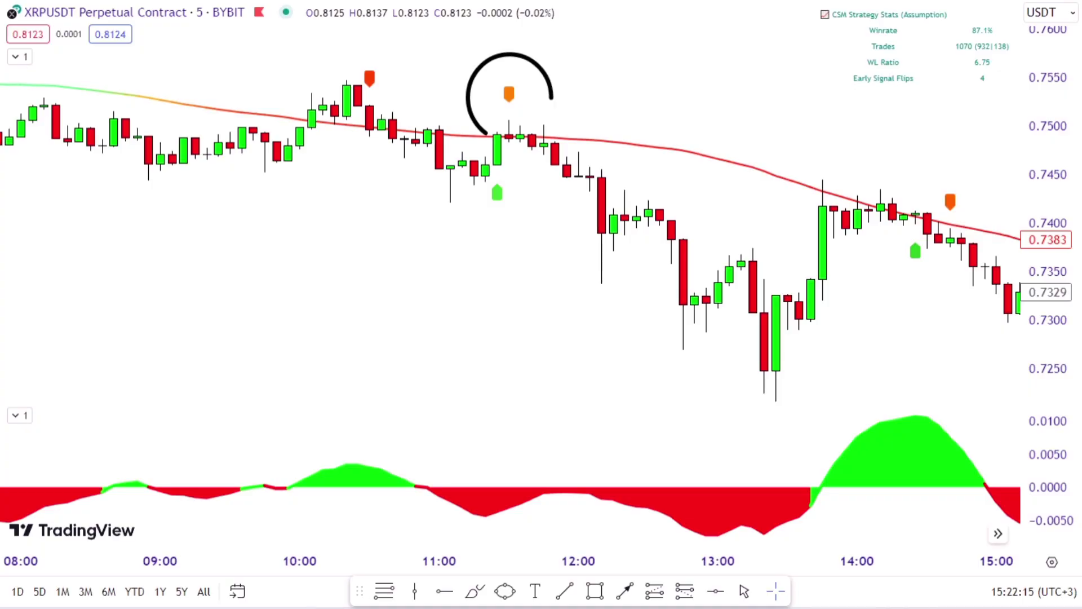
Switch to the XRPUSDT 5-minute chart and place a short position at the 17 Jul 11:30 sell signal with entry at 0.7486.
left_click(683, 593)
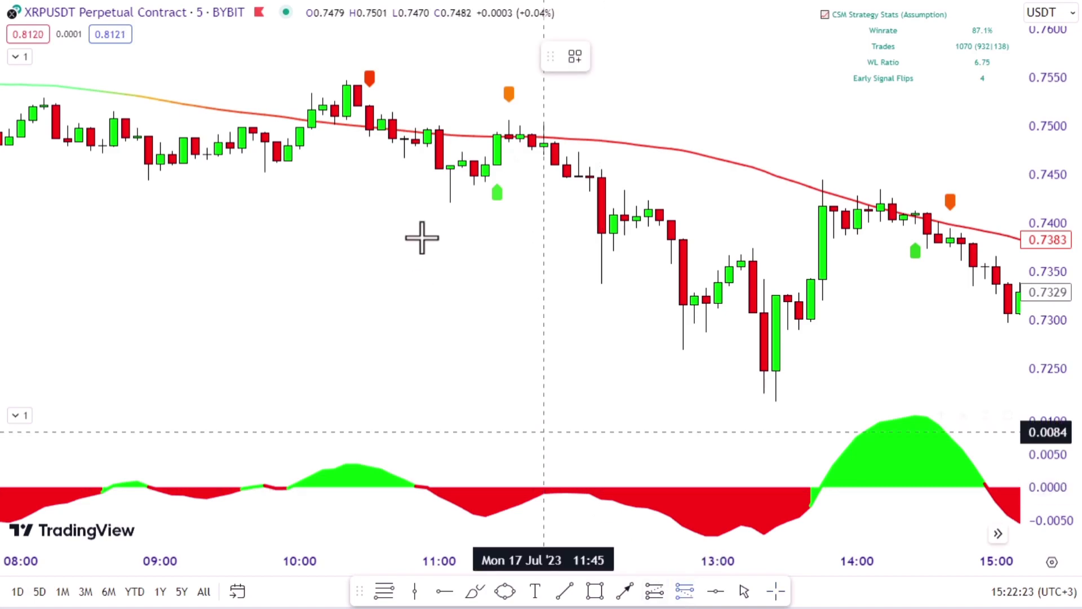
left_click(509, 138)
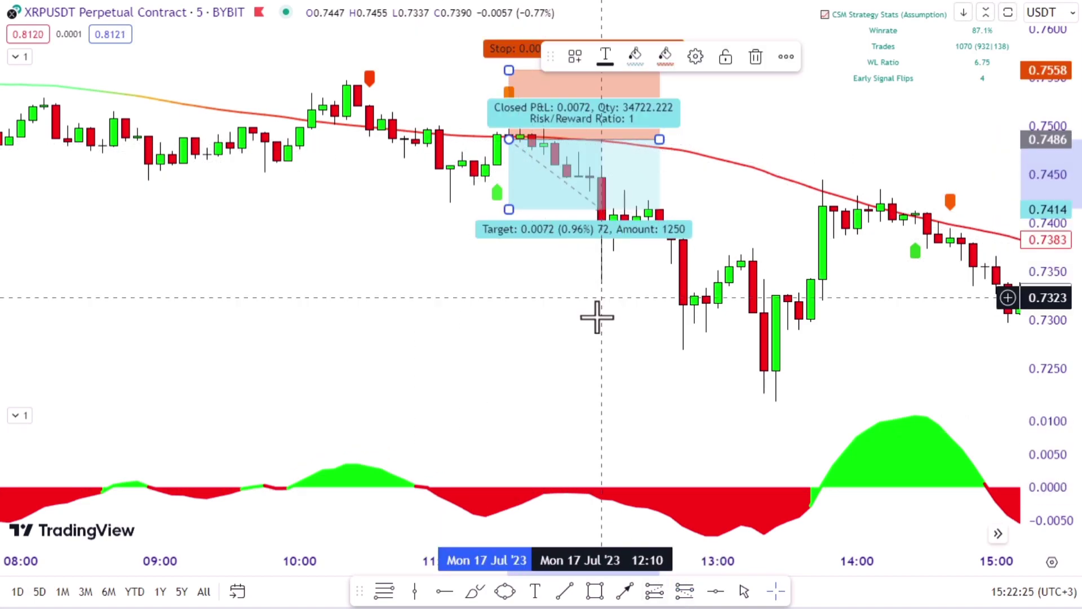
left_click(604, 363)
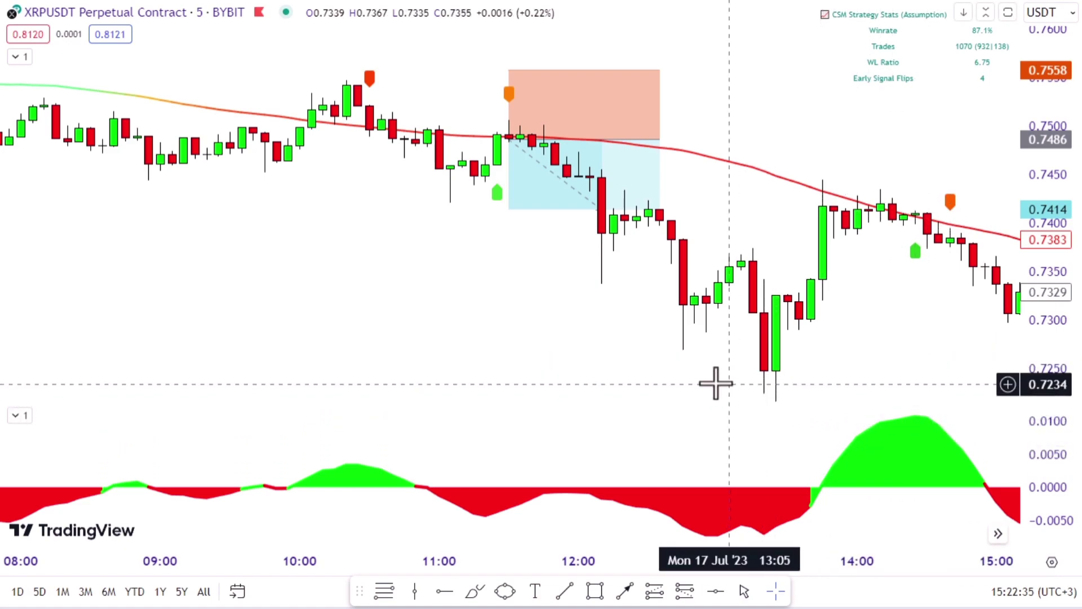
Set the short position's stop to about 0.7544 and target to about 0.7399, and shorten its time span to about 12:10.
mouse_move(576, 135)
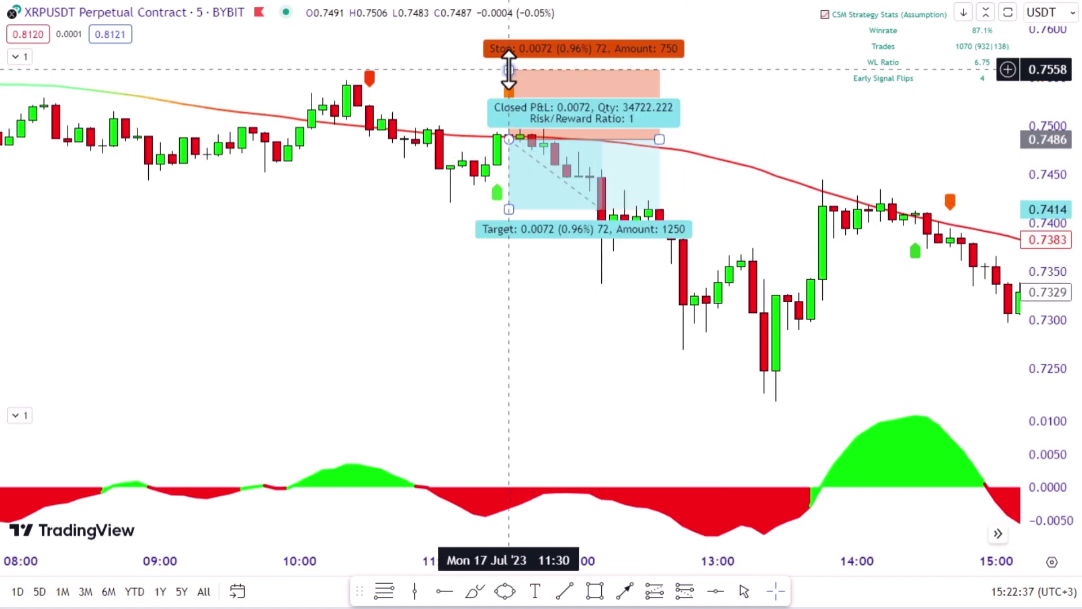
left_click_drag(510, 70, 509, 83)
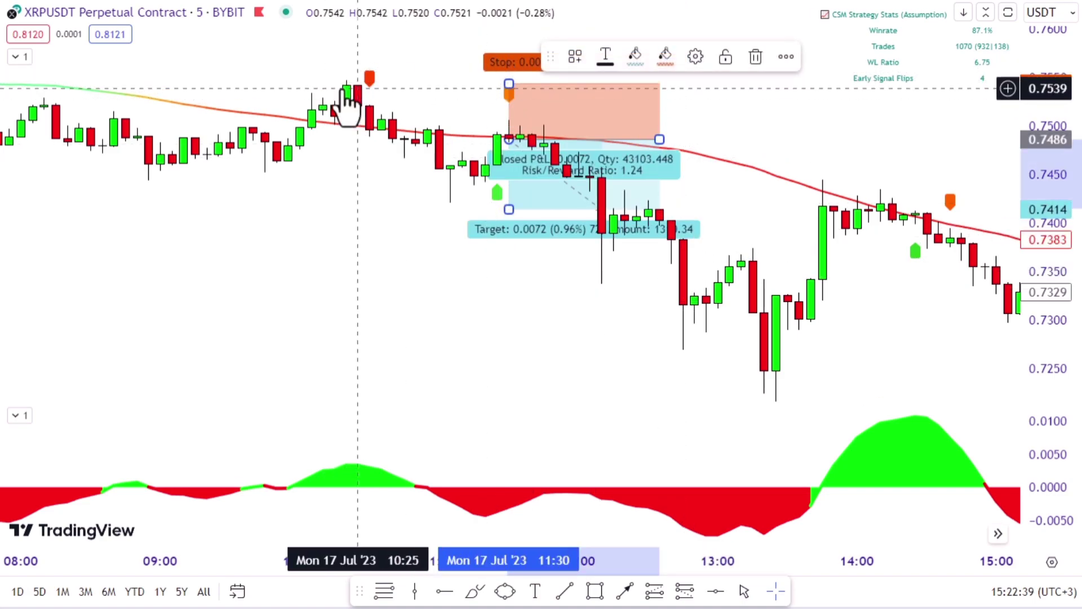
mouse_move(509, 210)
left_mouse_down()
mouse_move(520, 240)
mouse_move(514, 225)
left_mouse_up()
left_click_drag(659, 139, 603, 144)
left_click(575, 292)
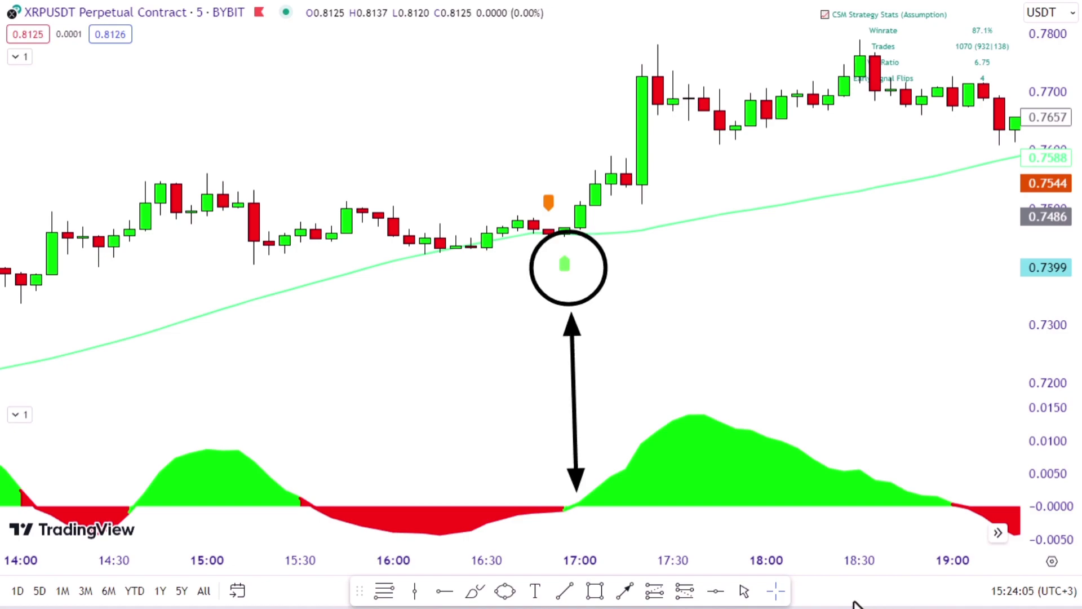
Place a long position at the 16 Jul 16:55 buy signal with entry at 0.7465 and its stop lowered to 0.7347.
left_click(654, 591)
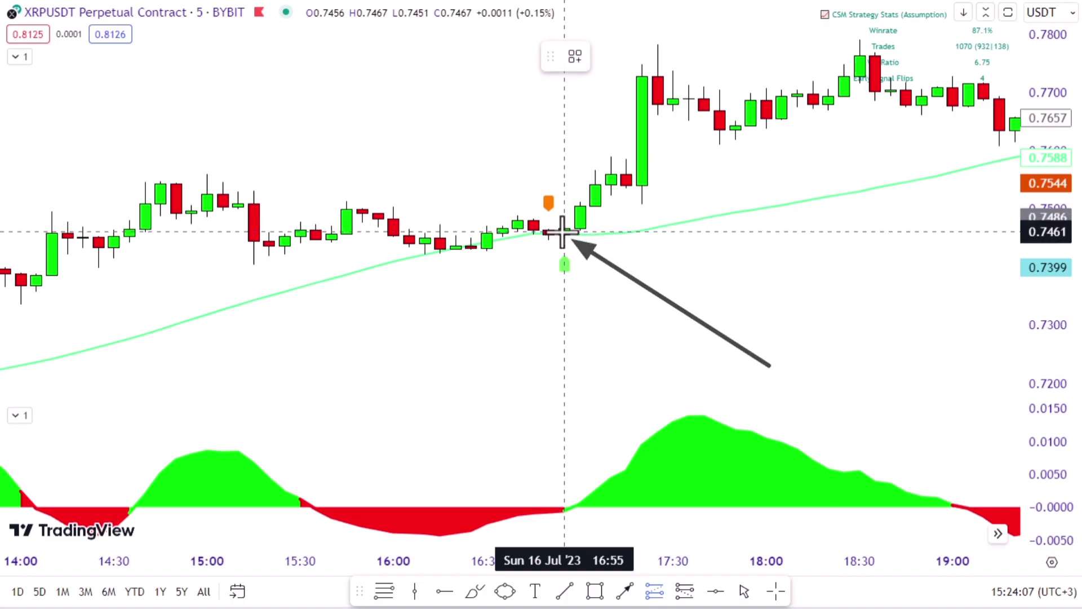
left_click(563, 230)
scroll(586, 254, "down", 3)
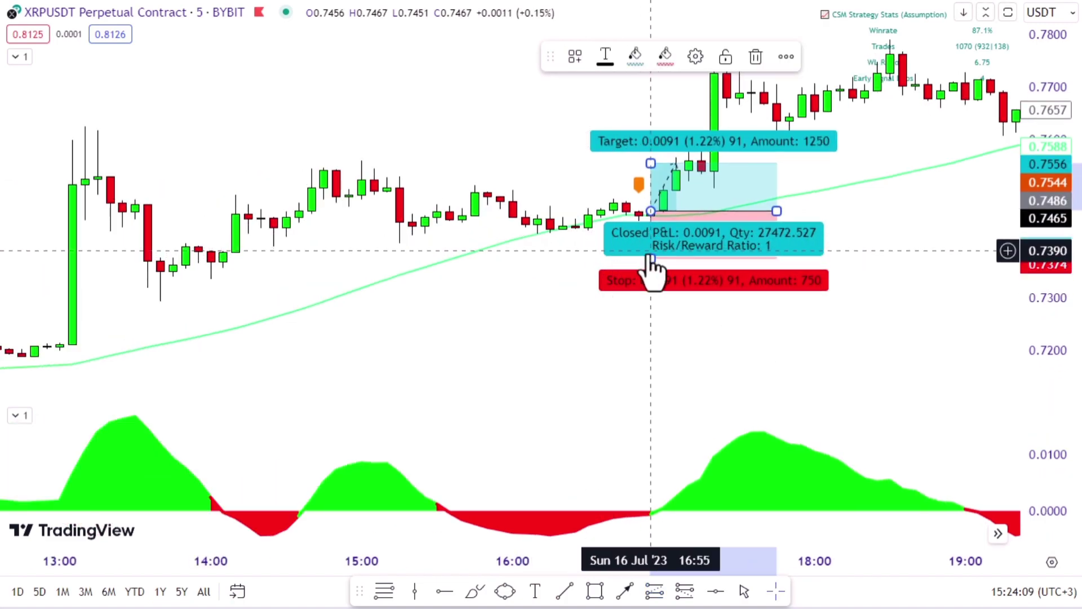
left_click_drag(657, 262, 655, 273)
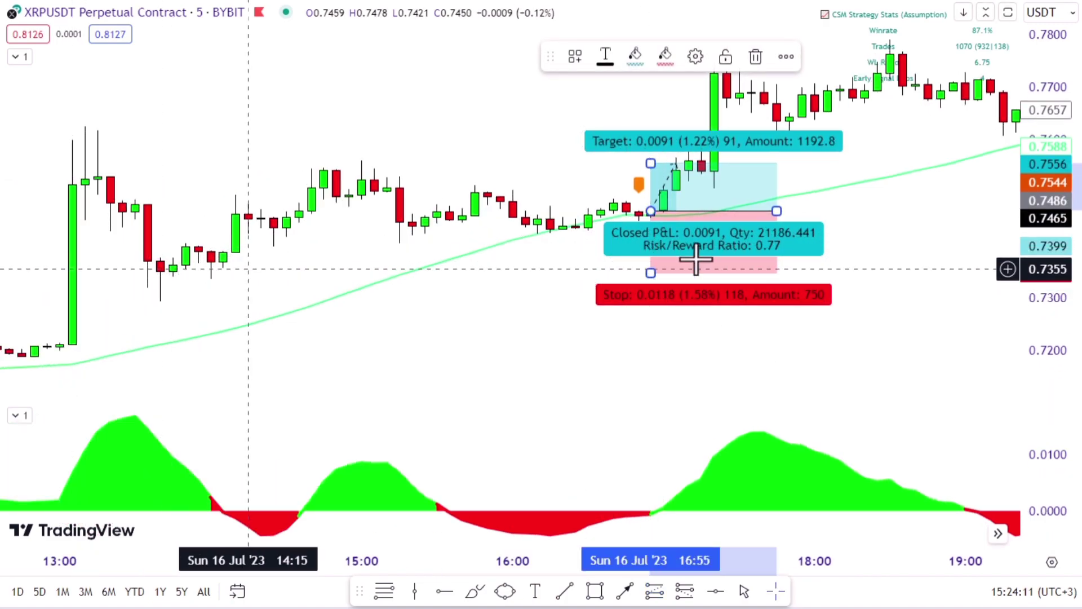
left_click(917, 238)
Raise the long position's target to 0.7642 and shorten its time span to about 17:20.
left_click_drag(917, 238, 808, 268)
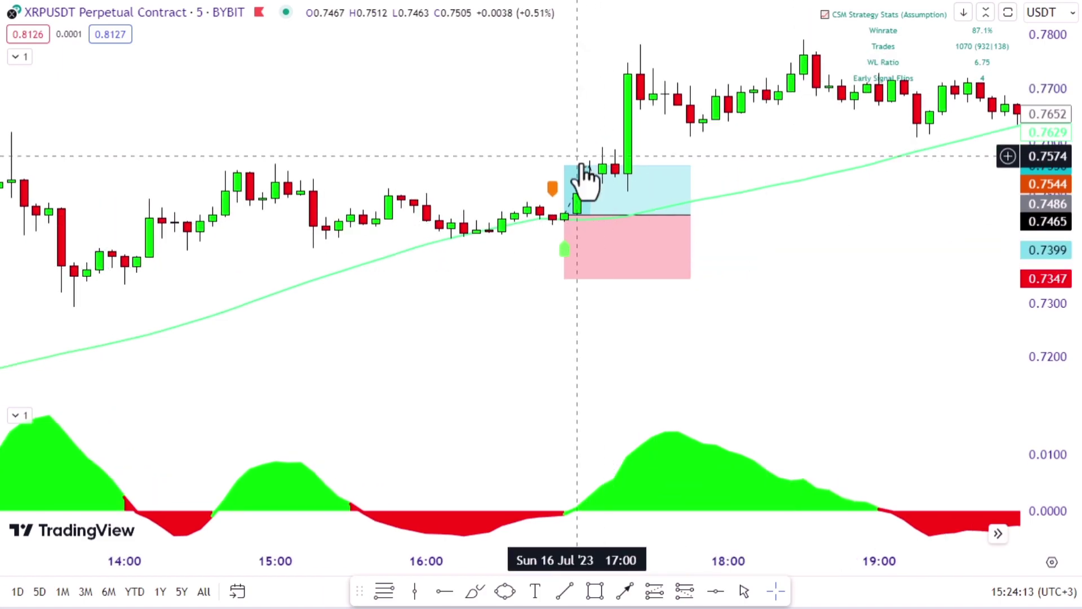
left_click_drag(575, 165, 575, 119)
left_click_drag(650, 209, 587, 209)
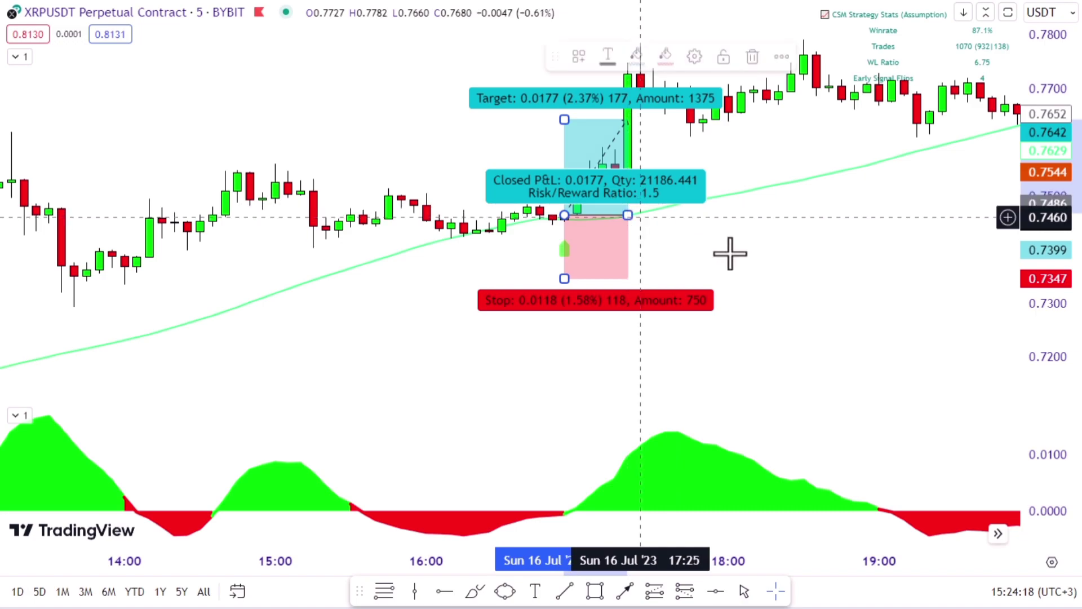
left_click(764, 271)
scroll(764, 271, "up", 3)
left_click_drag(812, 293, 694, 286)
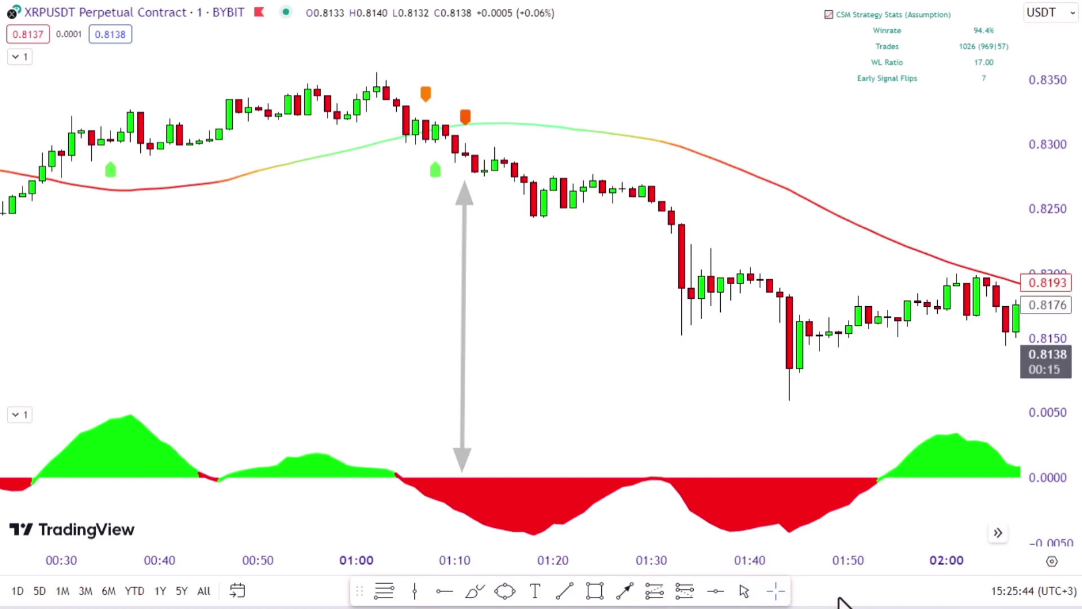
Place a short position at the 01:11 sell signal on the 1-minute chart with entry 0.8291, stop 0.8347 and target 0.8207.
left_click(707, 593)
left_click(465, 157)
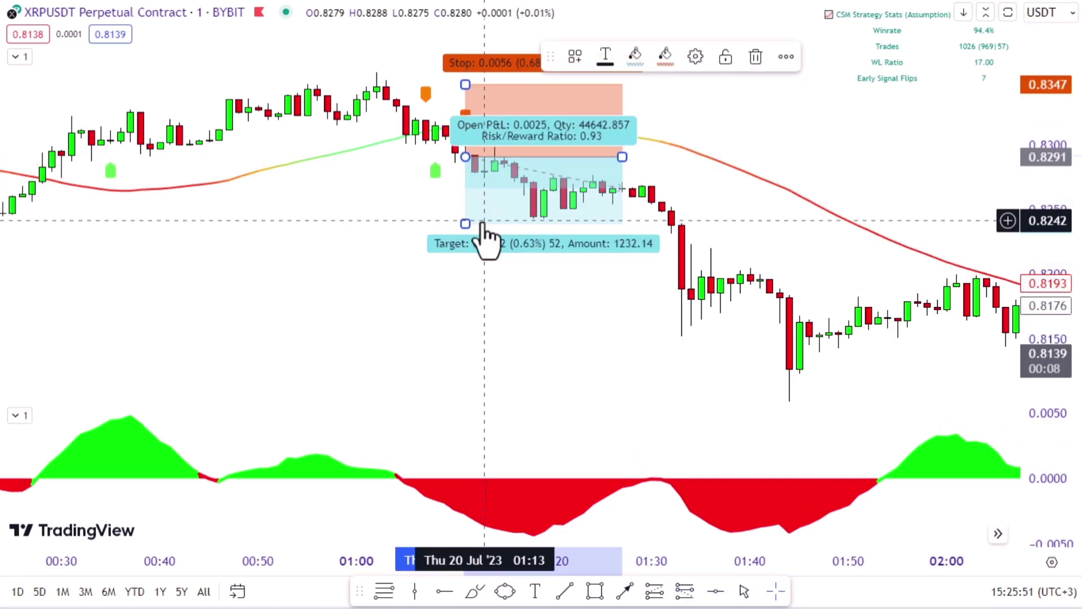
left_click_drag(484, 220, 468, 263)
left_click(423, 316)
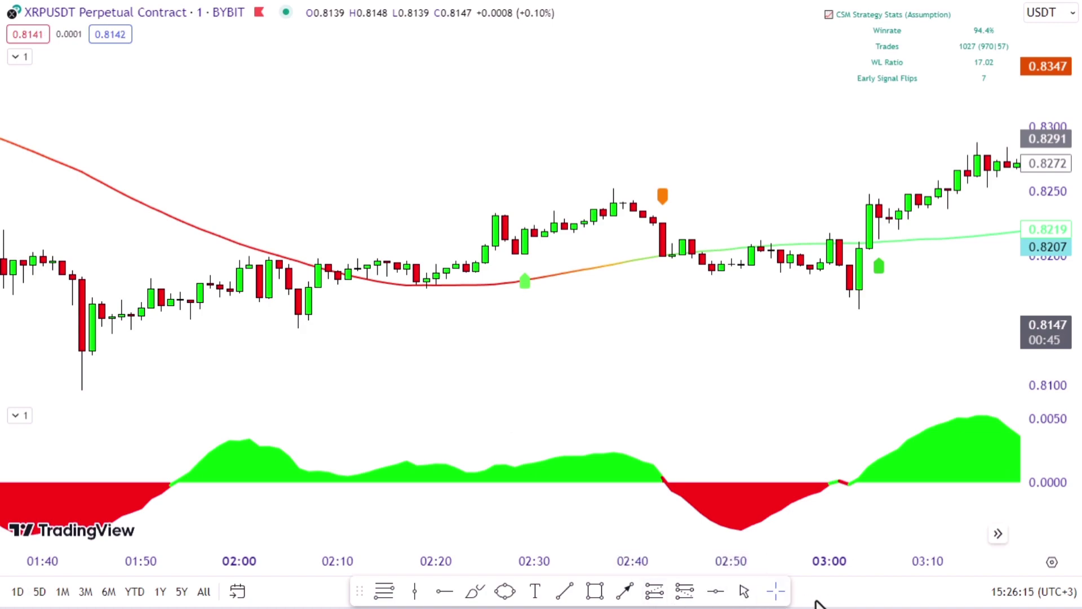
Place a long position at the 02:29 buy signal with entry 0.8220, stop 0.8155 and target 0.8318.
left_click(525, 231)
left_click_drag(524, 278, 525, 314)
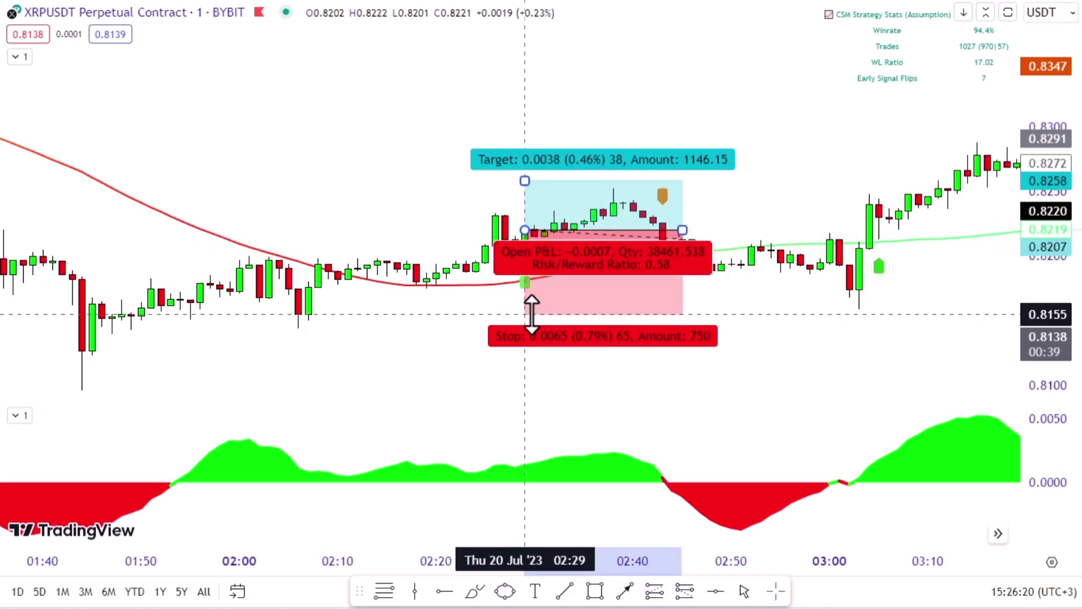
left_click_drag(549, 181, 559, 105)
left_click(860, 314)
Extend the 02:29 long position's time span to about 03:47, where price reaches the target.
left_click_drag(860, 314, 543, 301)
left_click_drag(363, 217, 975, 265)
left_click(895, 307)
scroll(894, 308, "down", 5)
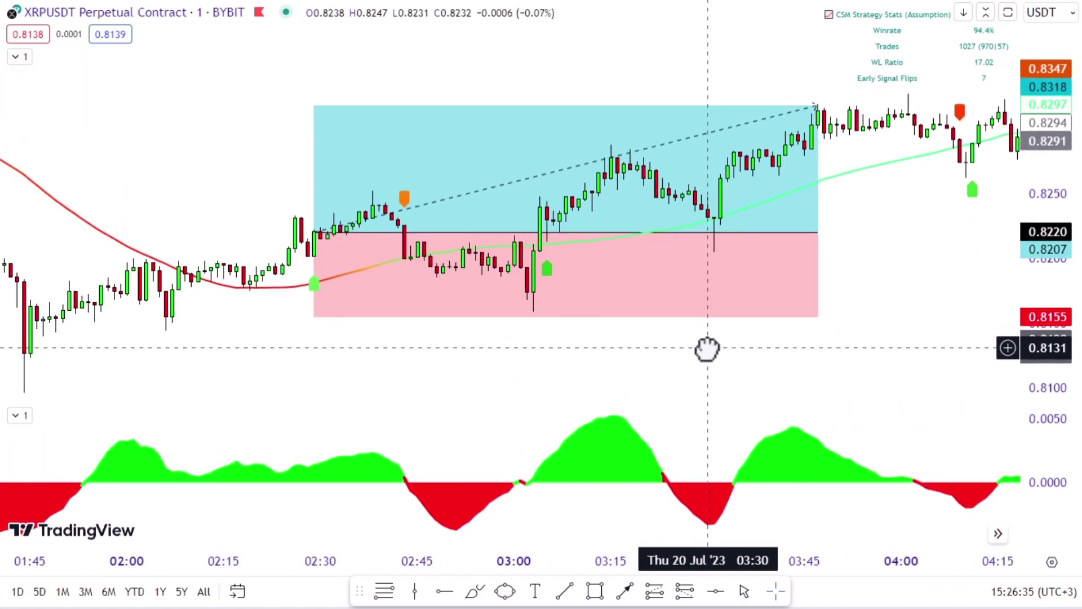
left_click(706, 257)
left_click(880, 357)
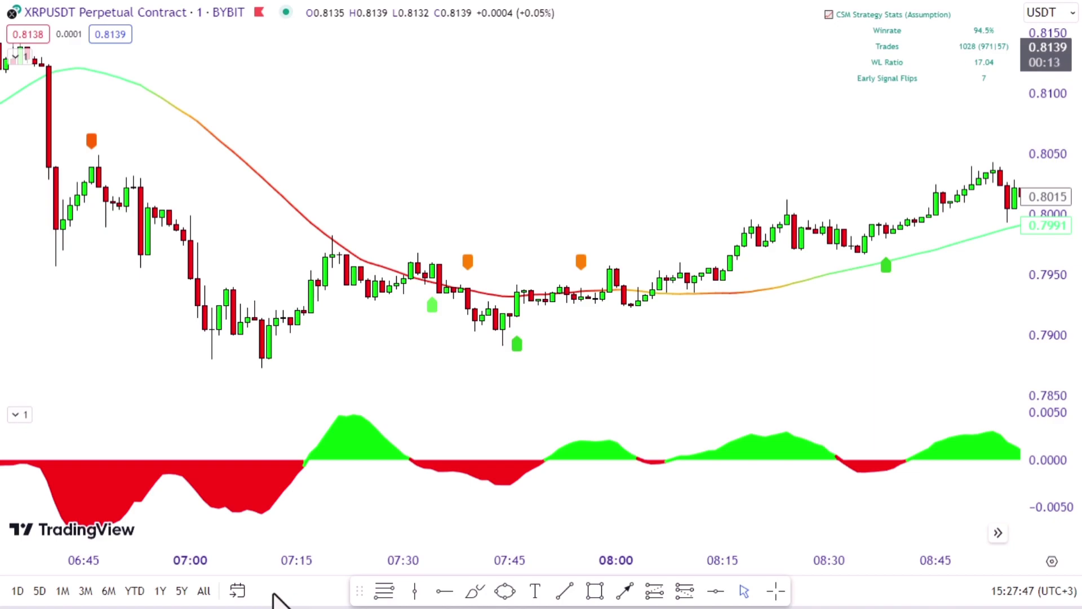
Place a long position at the 07:46 buy signal with entry 0.7934, stop 0.7877 and target 0.8020, extended to about 08:45.
left_click(684, 590)
left_click(517, 295)
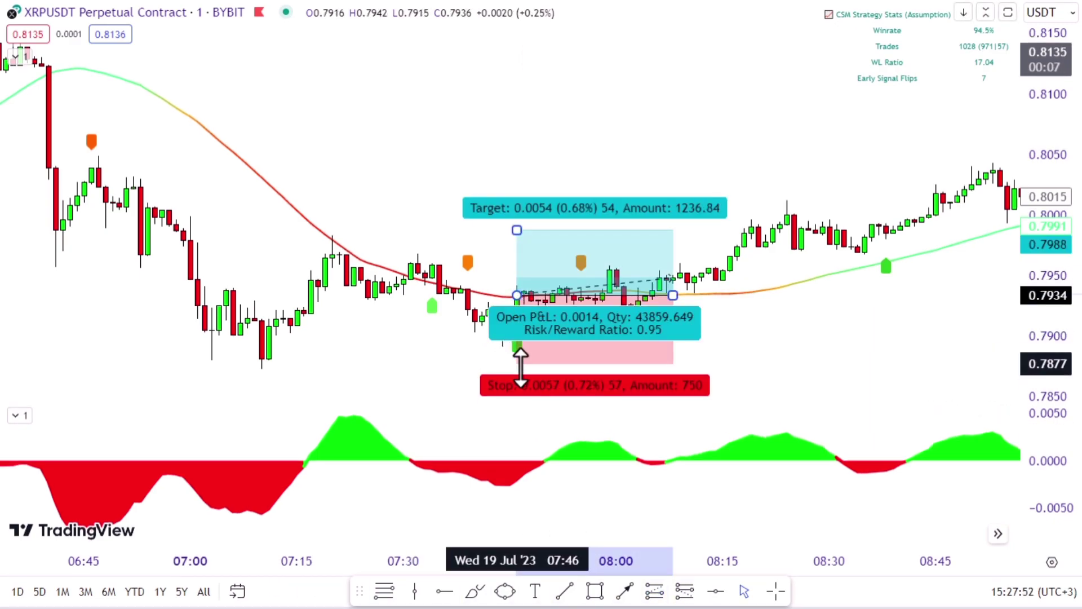
left_click_drag(518, 230, 552, 191)
left_click_drag(674, 295, 446, 293)
Place a short position at the 09:03 sell signal with entry 0.7980, stop 0.8044 and target 0.7883.
key("4")
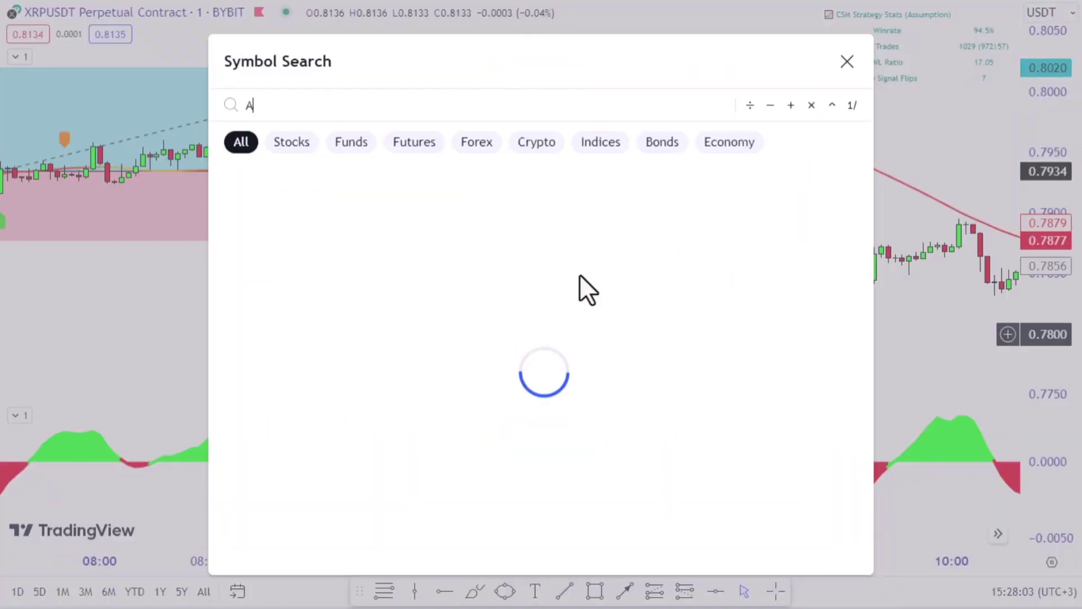
key("Escape")
left_click(515, 113)
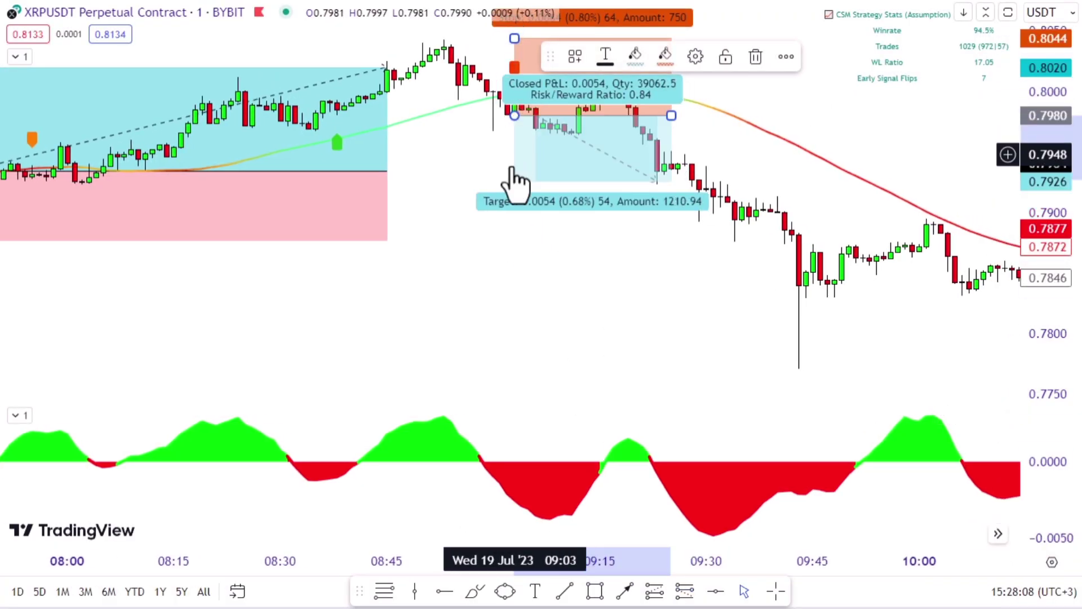
left_click_drag(515, 181, 533, 233)
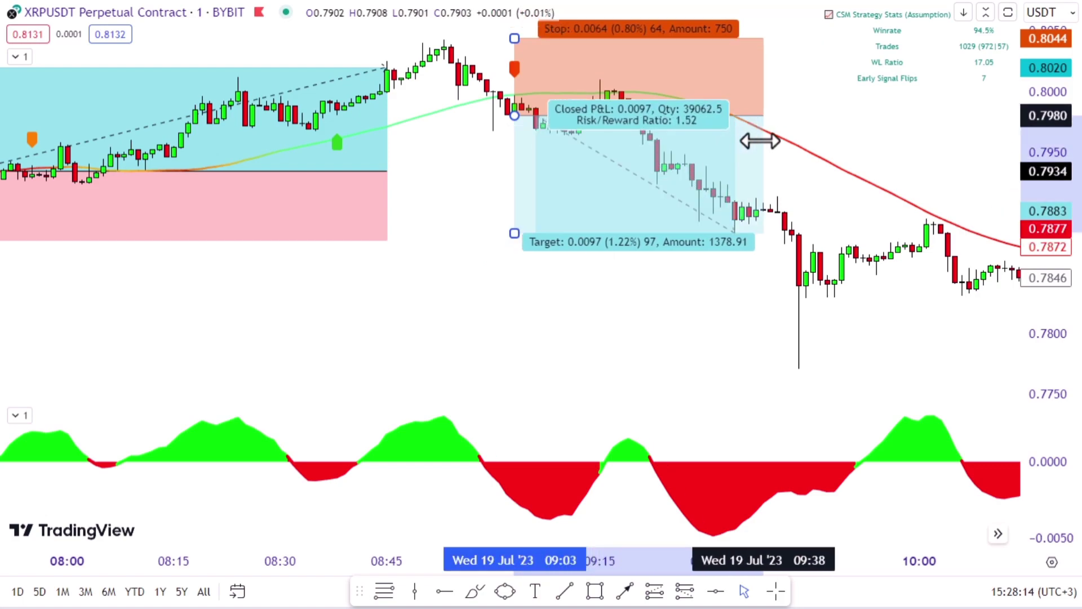